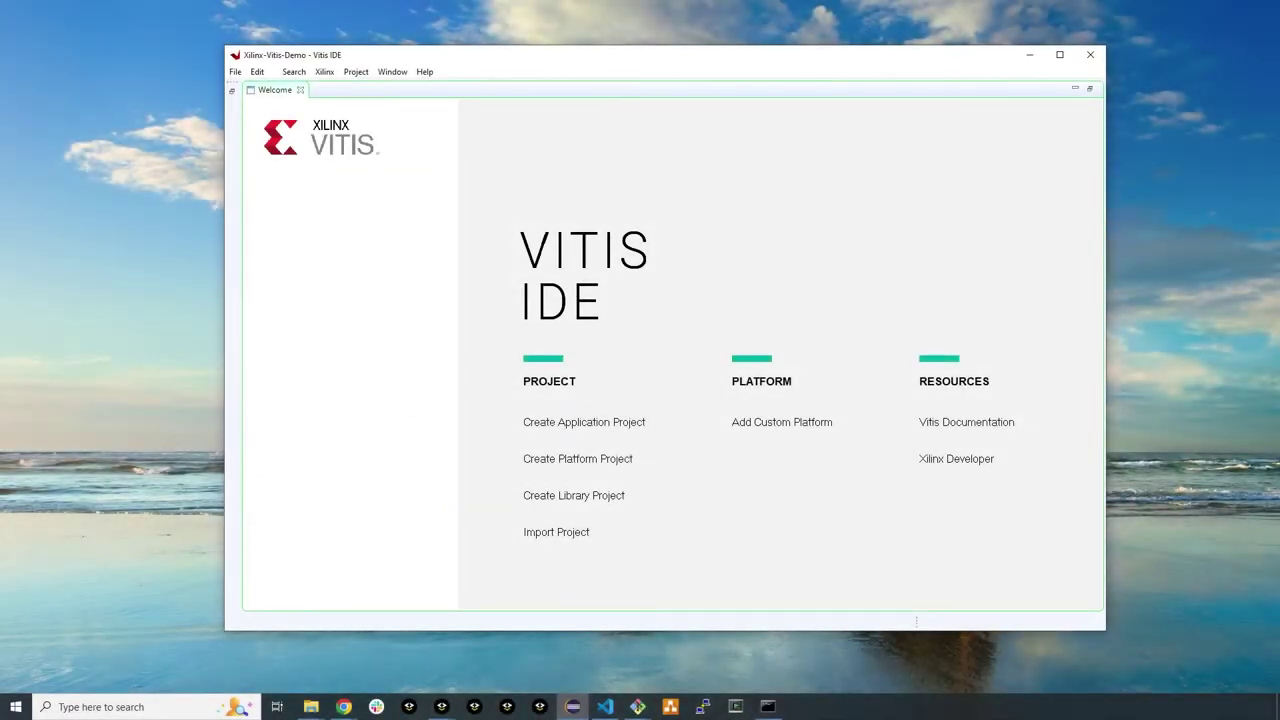
Bring File Explorer, showing the Cesium_Dev\Xilinx folder, up beside Vitis
key("alt+Tab")
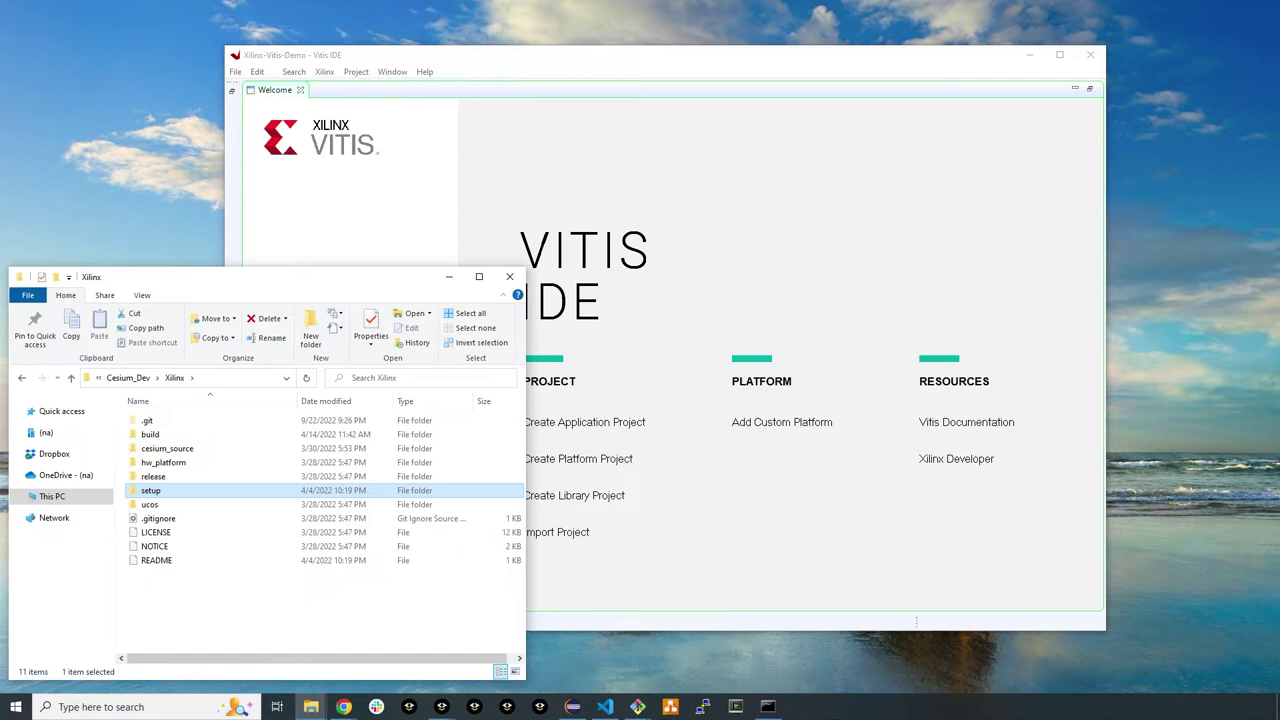
Run the setup.tcl script from the setup folder in XSCT
left_click(768, 706)
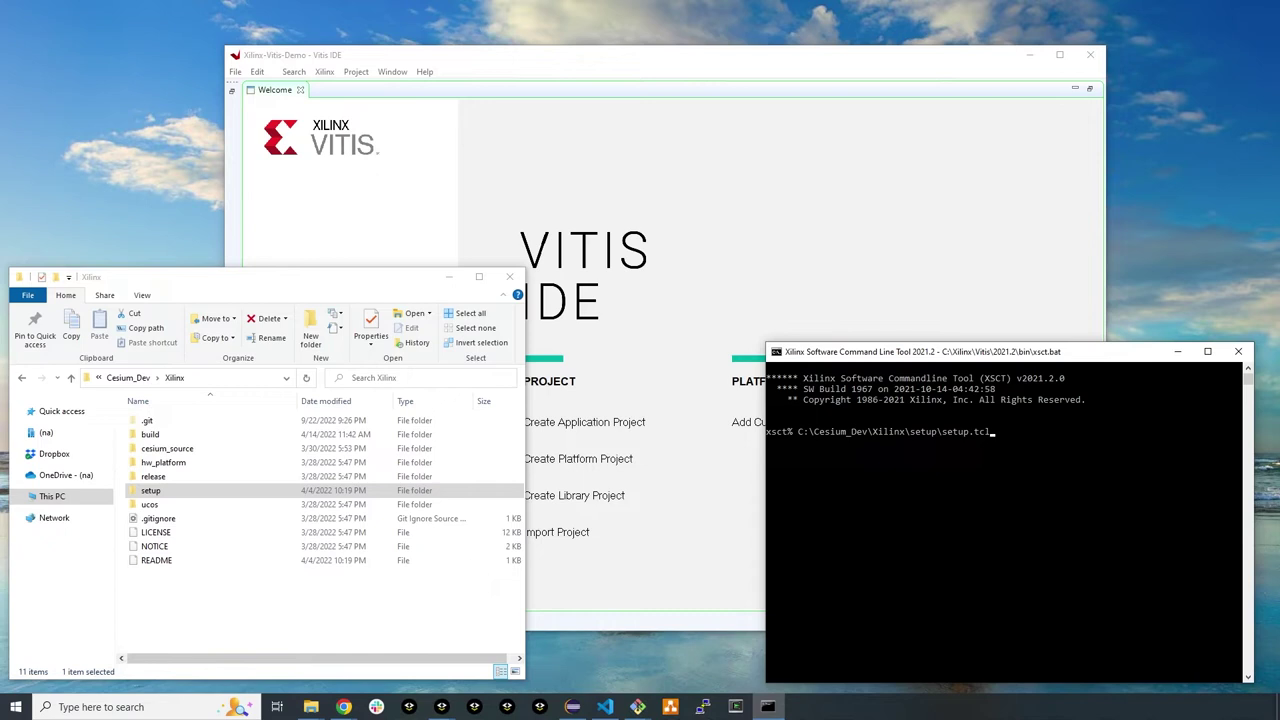
double_click(200, 491)
left_click_drag(156, 421, 903, 458)
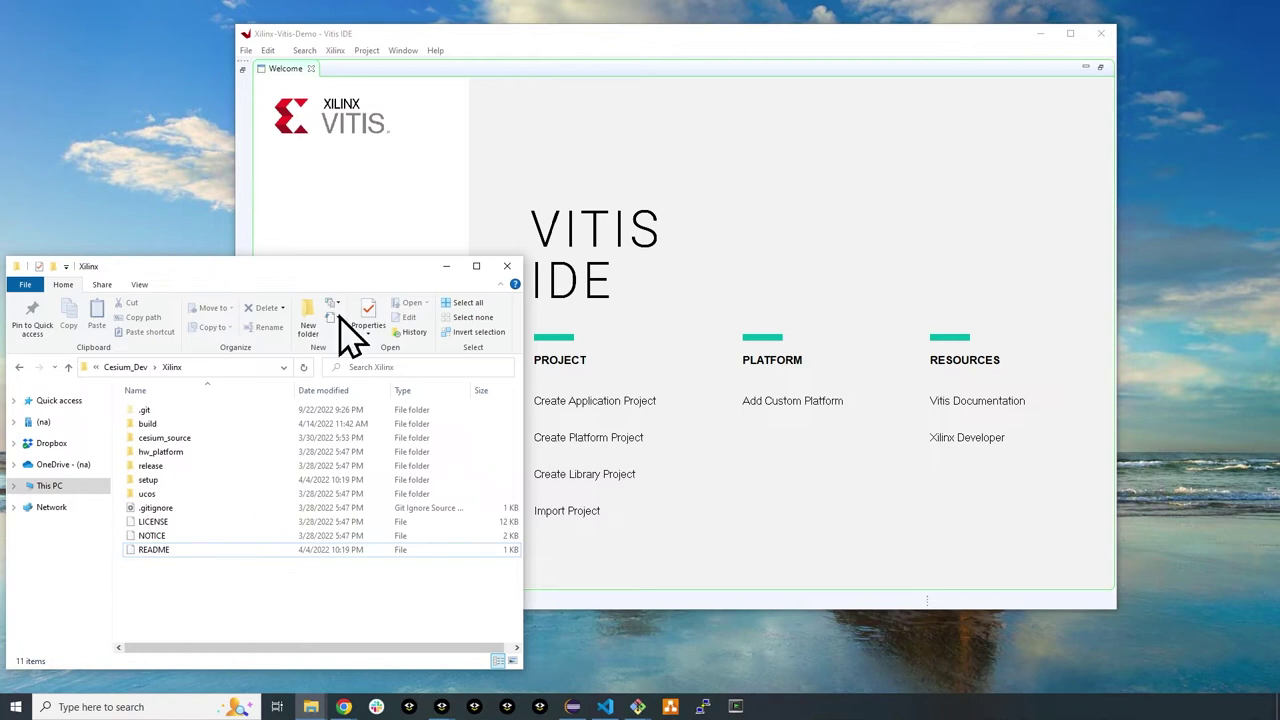
Return to the Vitis IDE Welcome page for the Xilinx-Vitis-Demo workspace
left_click(513, 35)
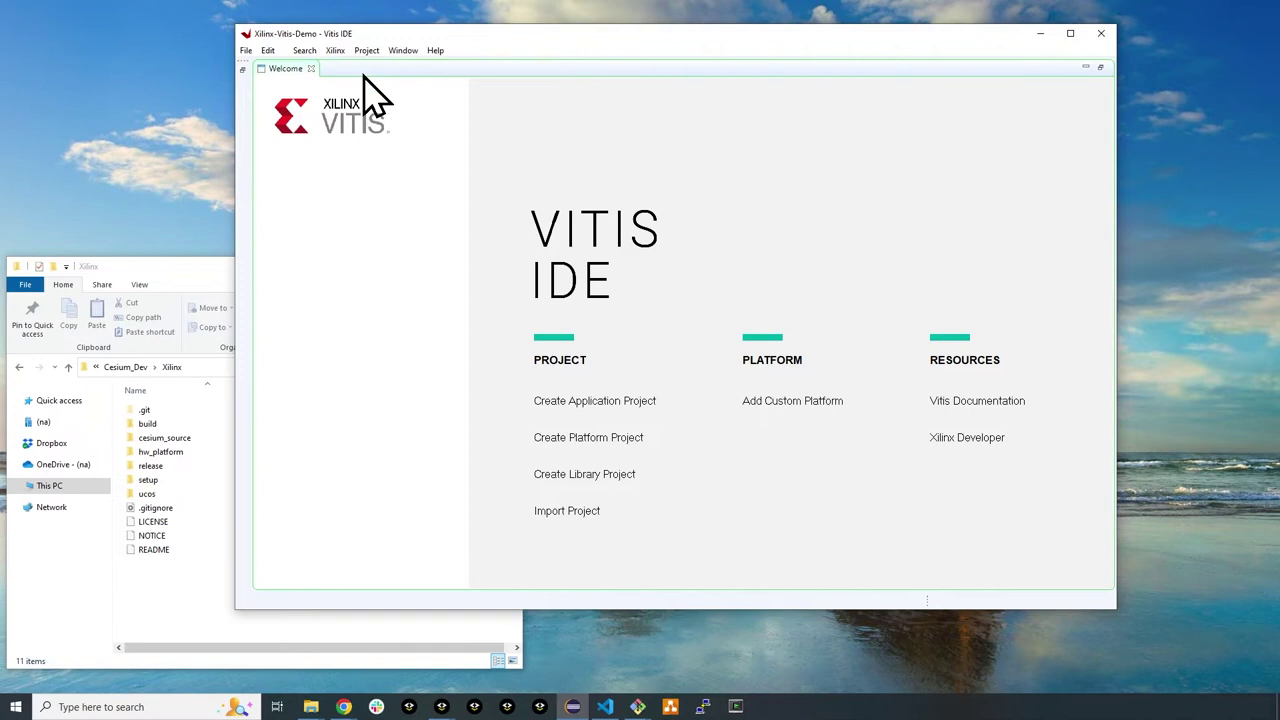
Register the ucos folder under C:\Cesium_Dev\Xilinx as a new local software repository
left_click(336, 51)
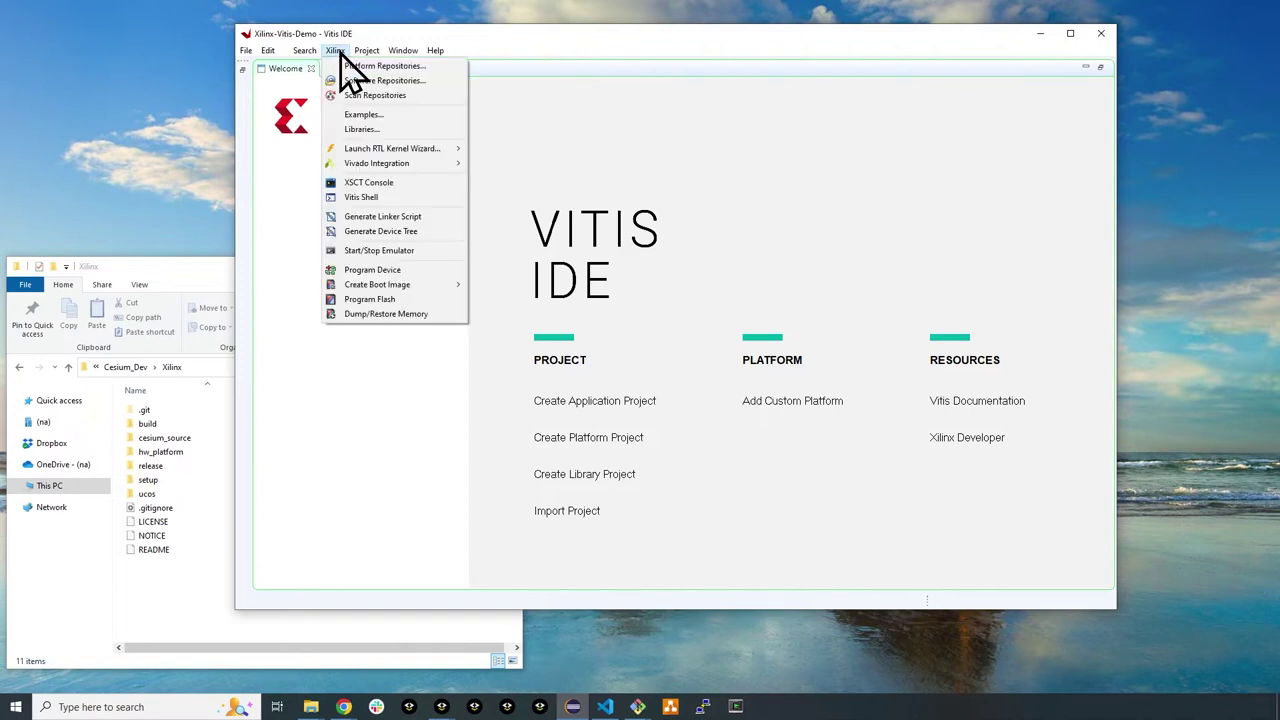
left_click(440, 84)
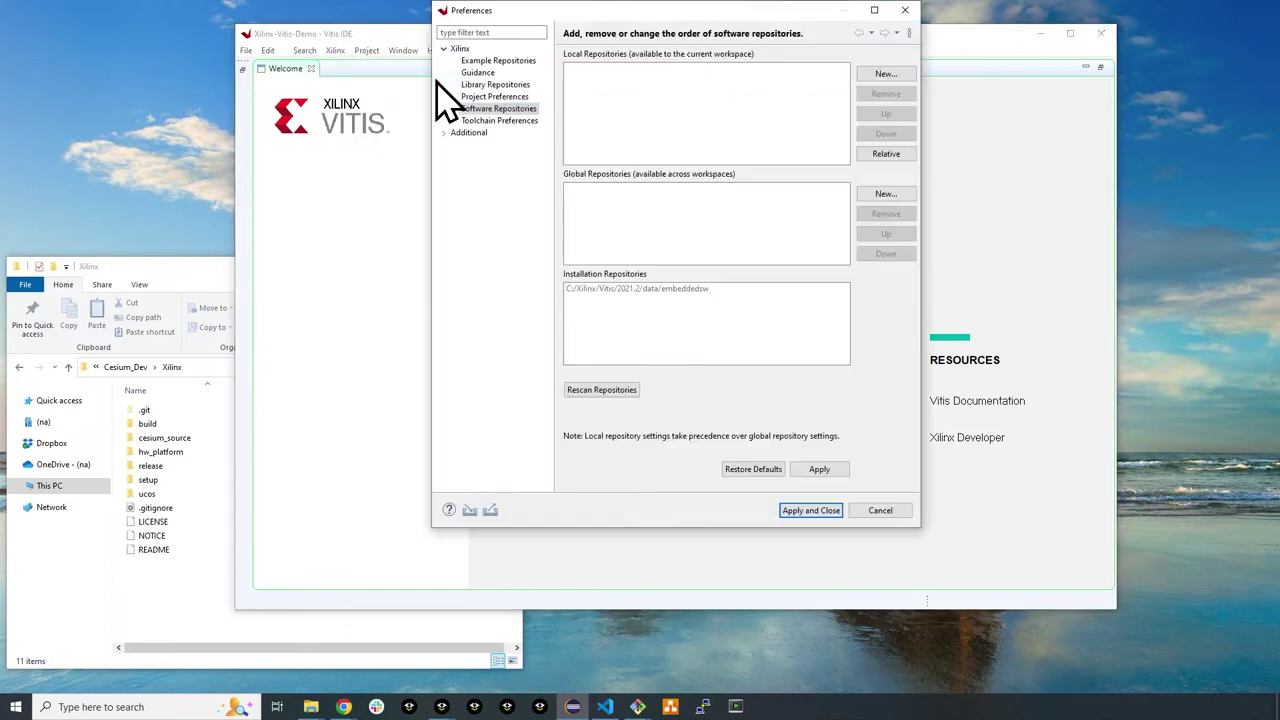
left_click(885, 74)
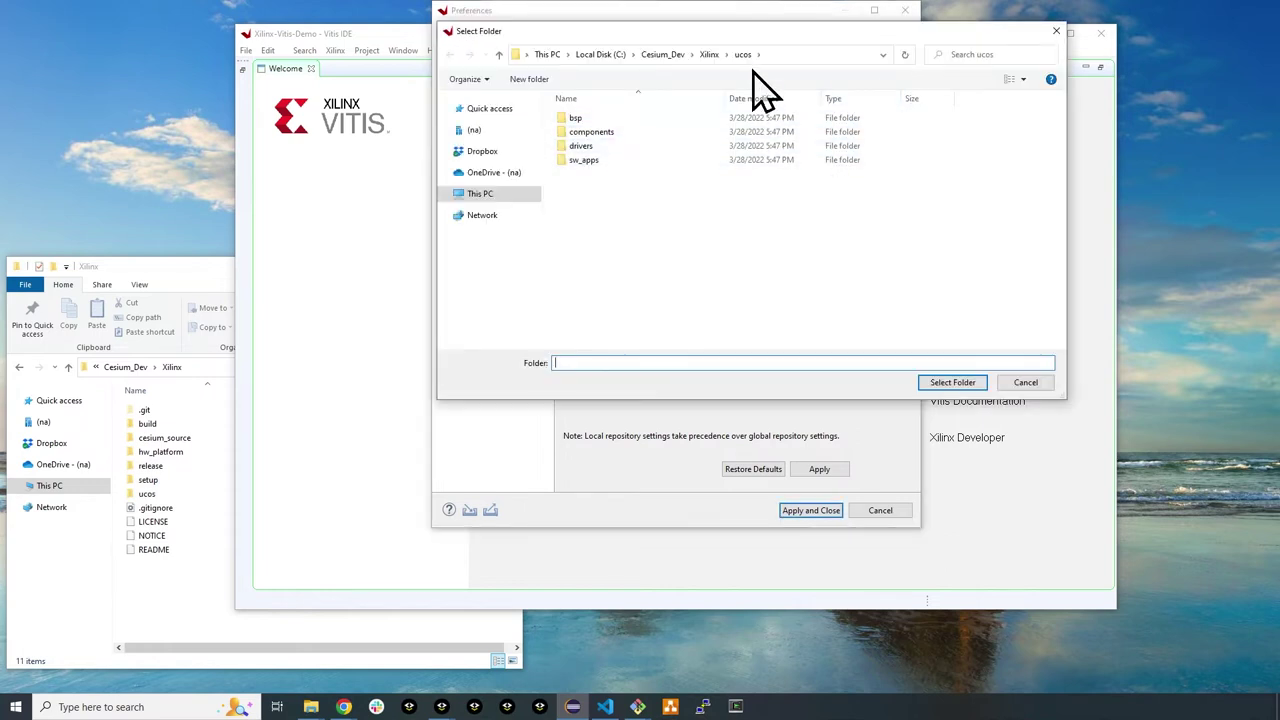
left_click(790, 54)
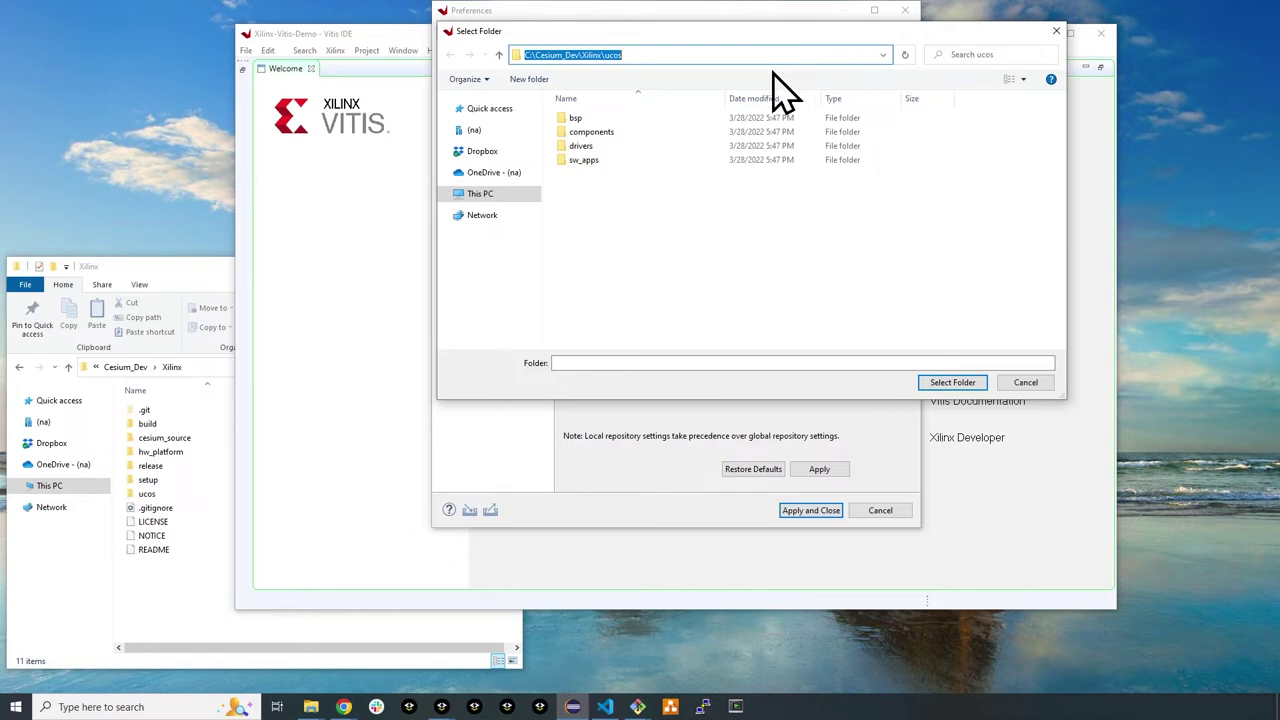
key("End")
key("BackSpace")
key("BackSpace")
key("BackSpace")
key("BackSpace")
key("BackSpace")
key("Return")
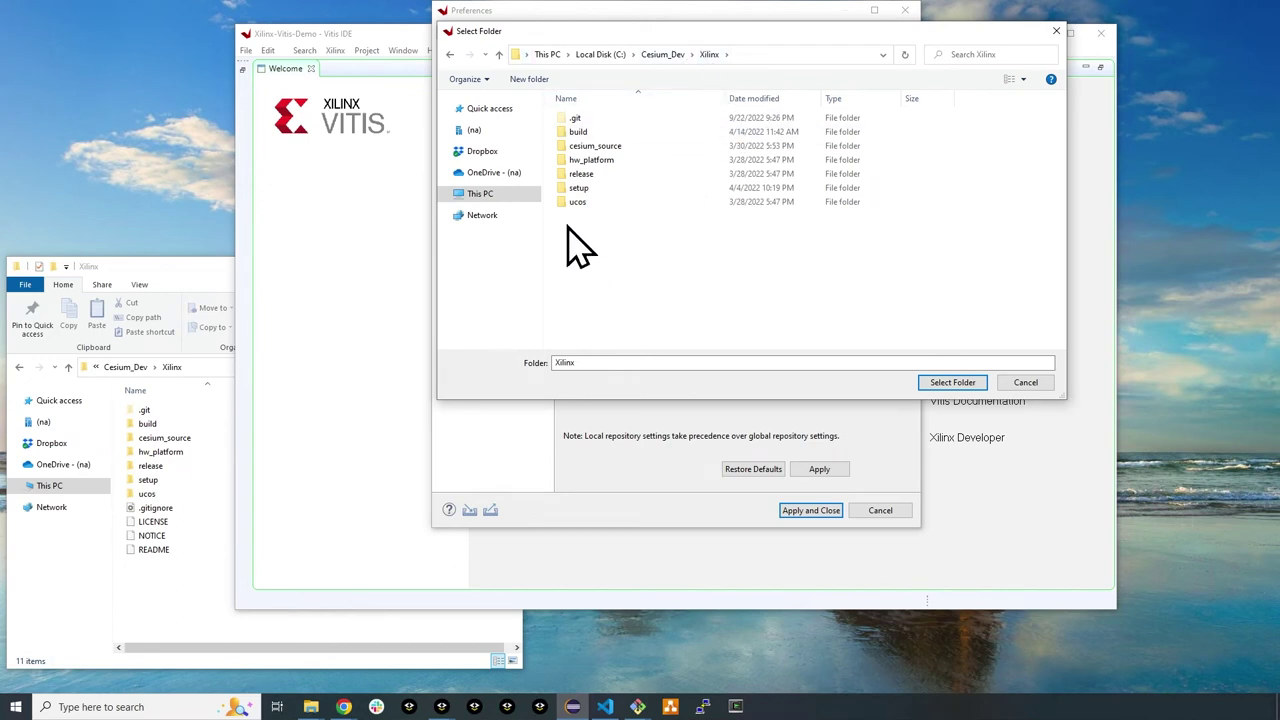
left_click(578, 202)
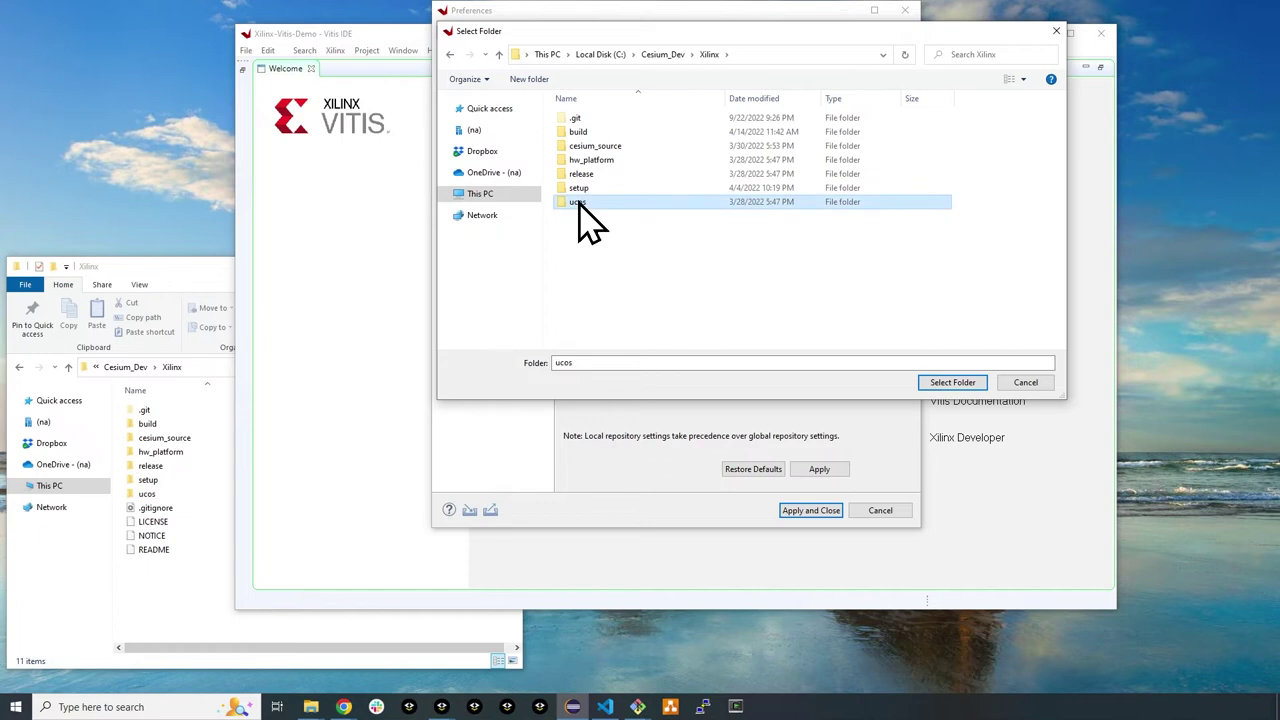
left_click(953, 383)
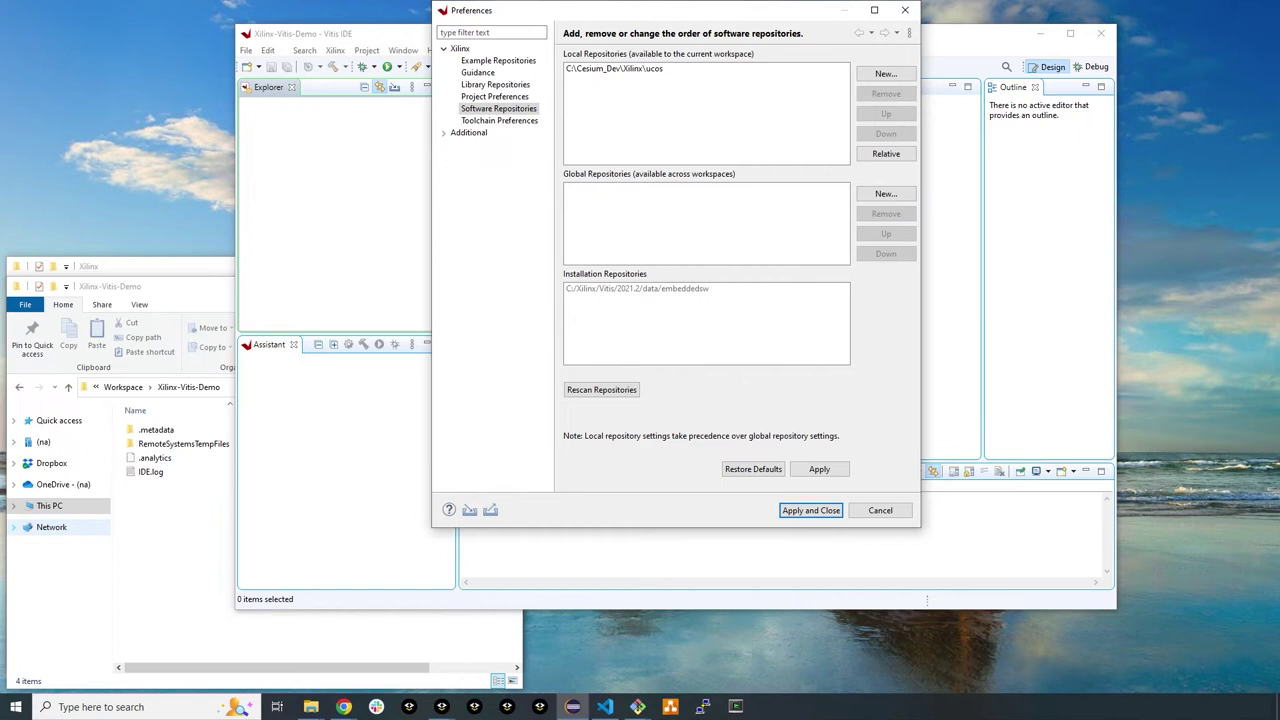
Save the repository preference and start a new application project on a zc702 hardware platform
left_click(812, 511)
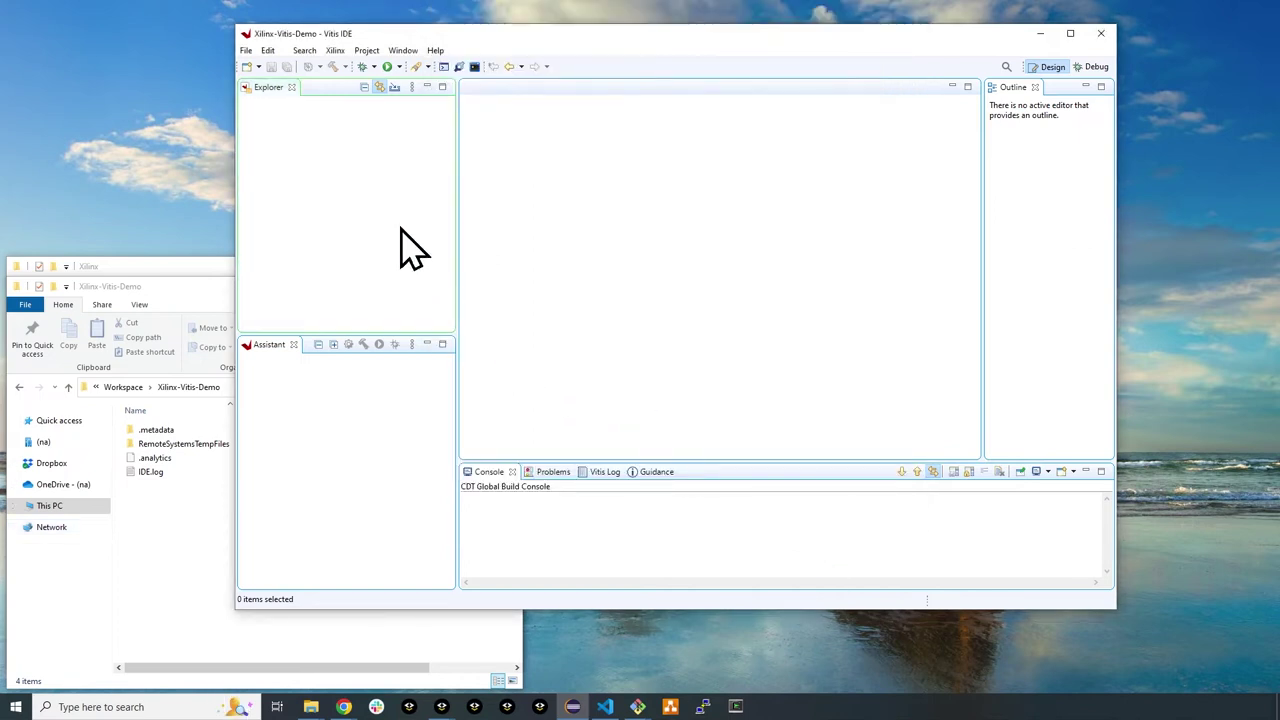
left_click(247, 51)
mouse_move(291, 68)
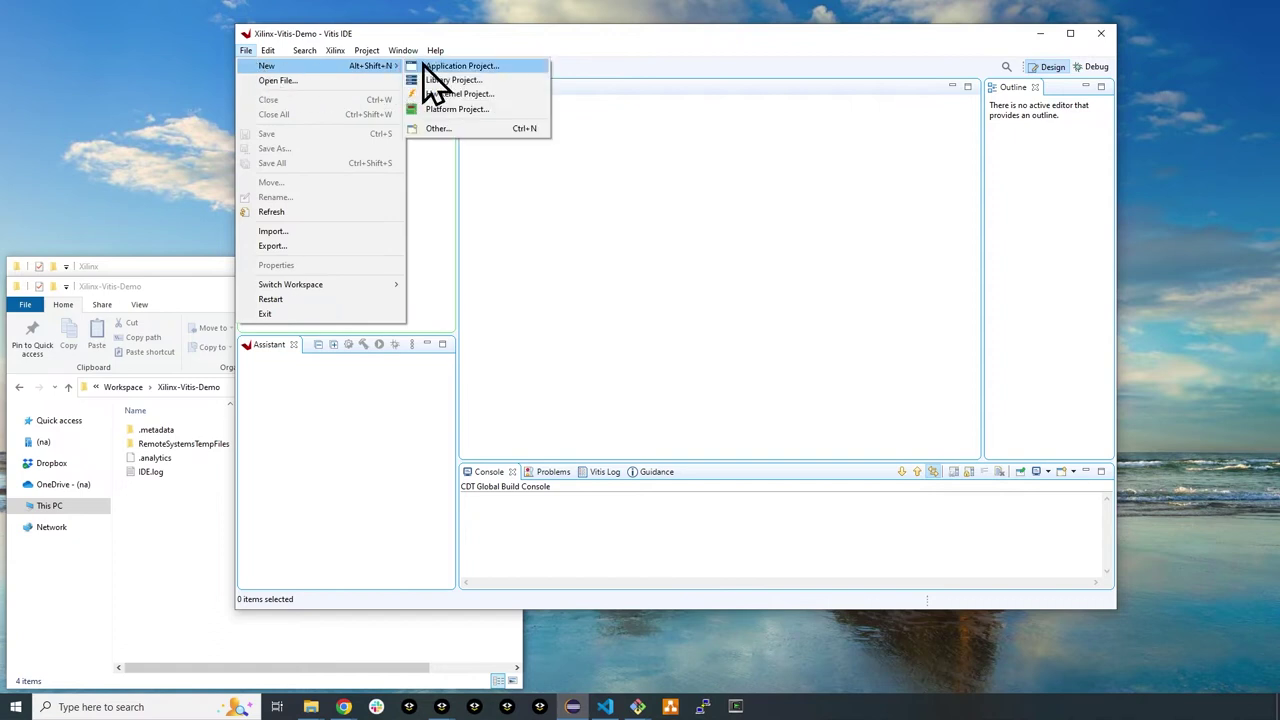
left_click(424, 66)
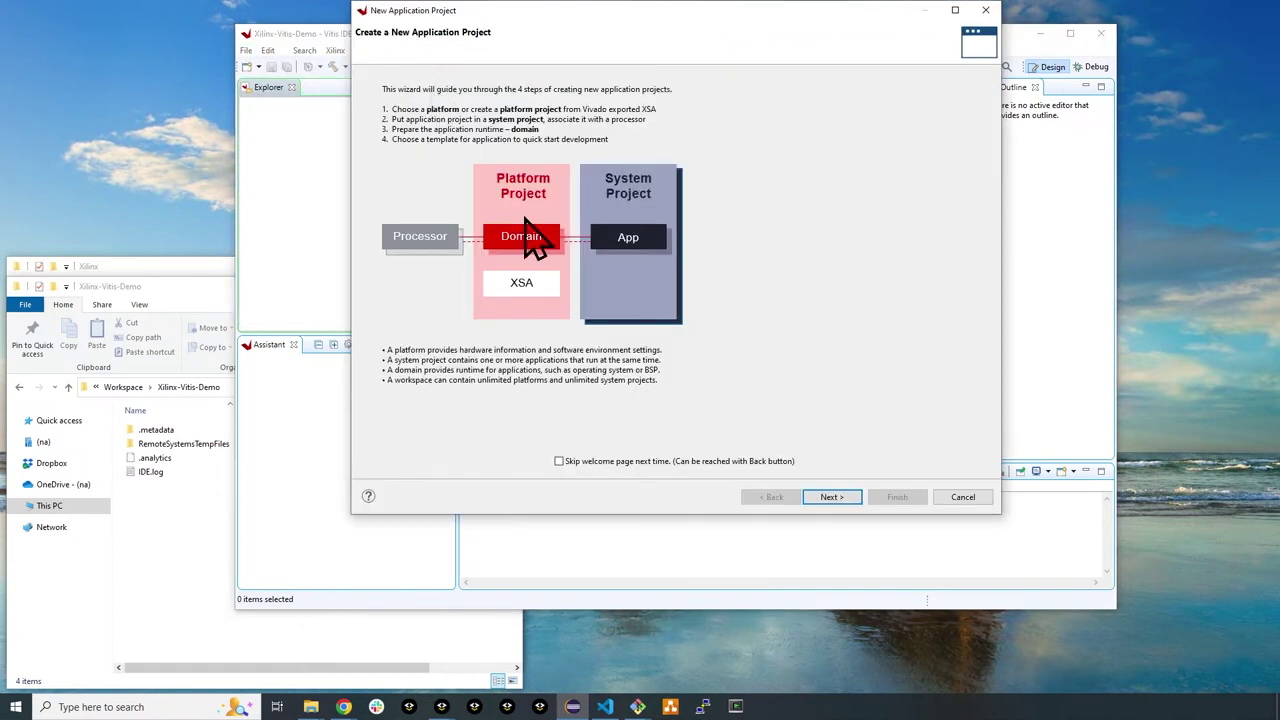
left_click(830, 497)
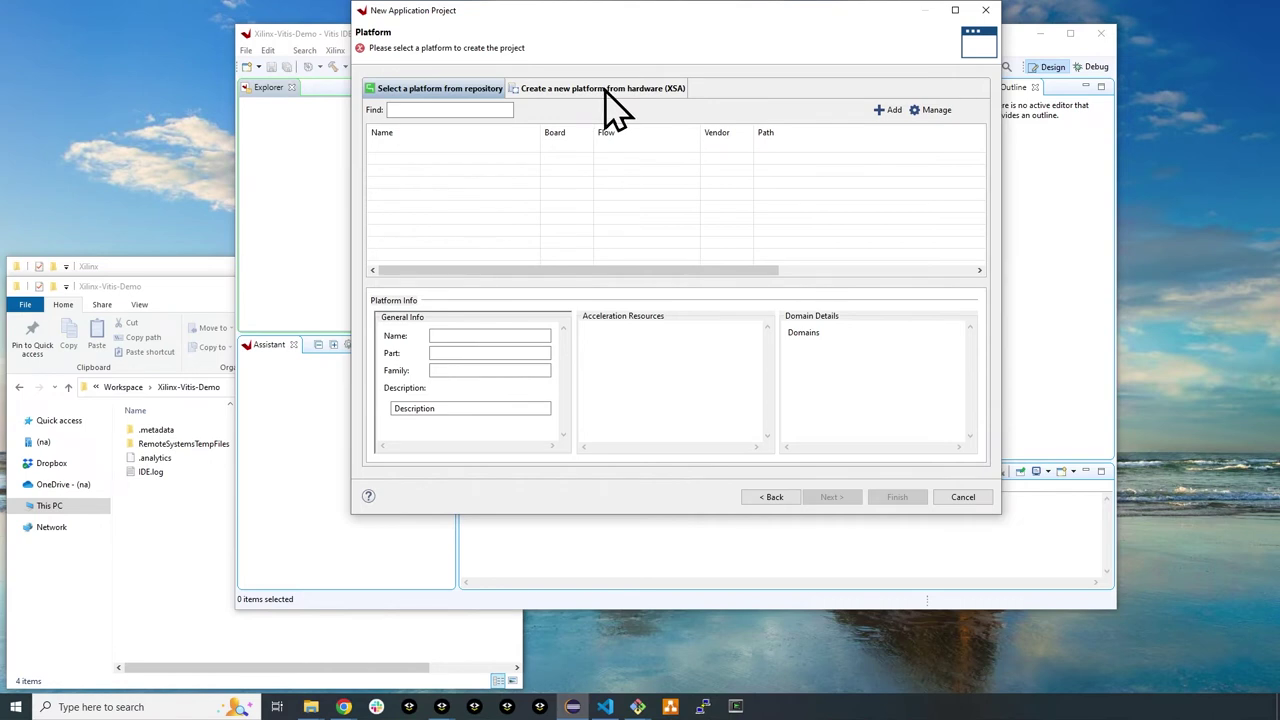
left_click(605, 90)
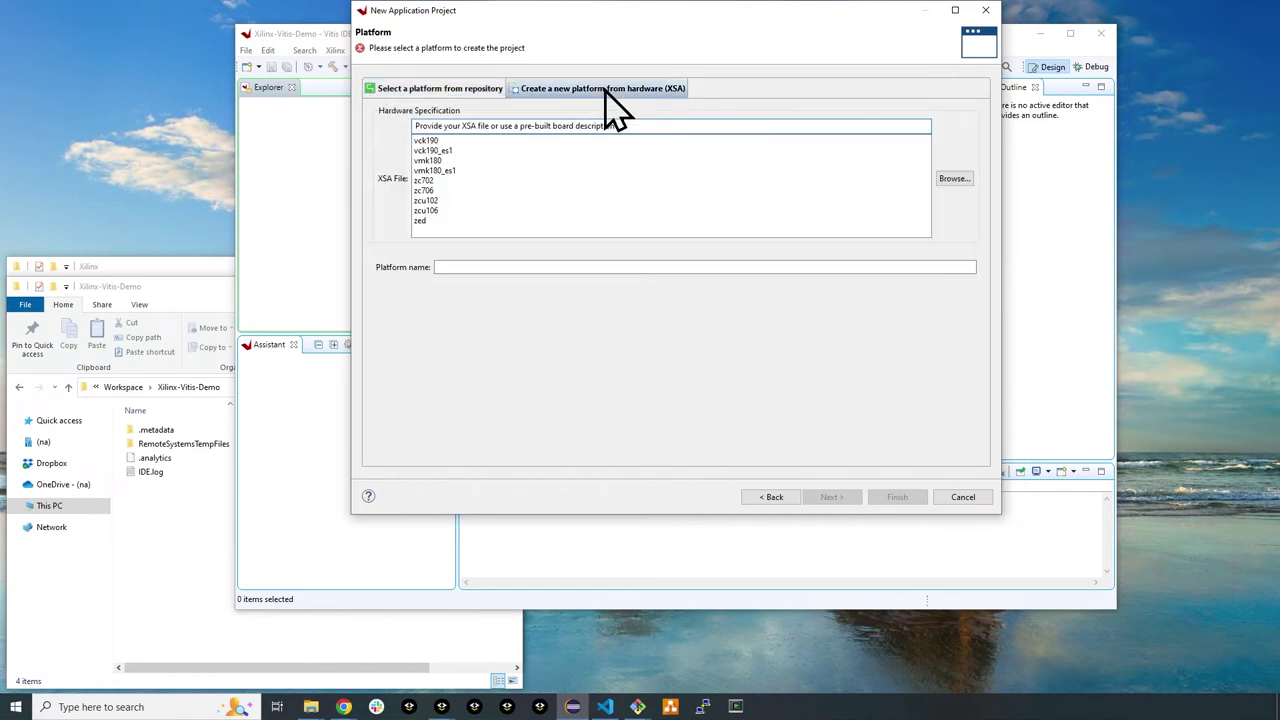
left_click(428, 181)
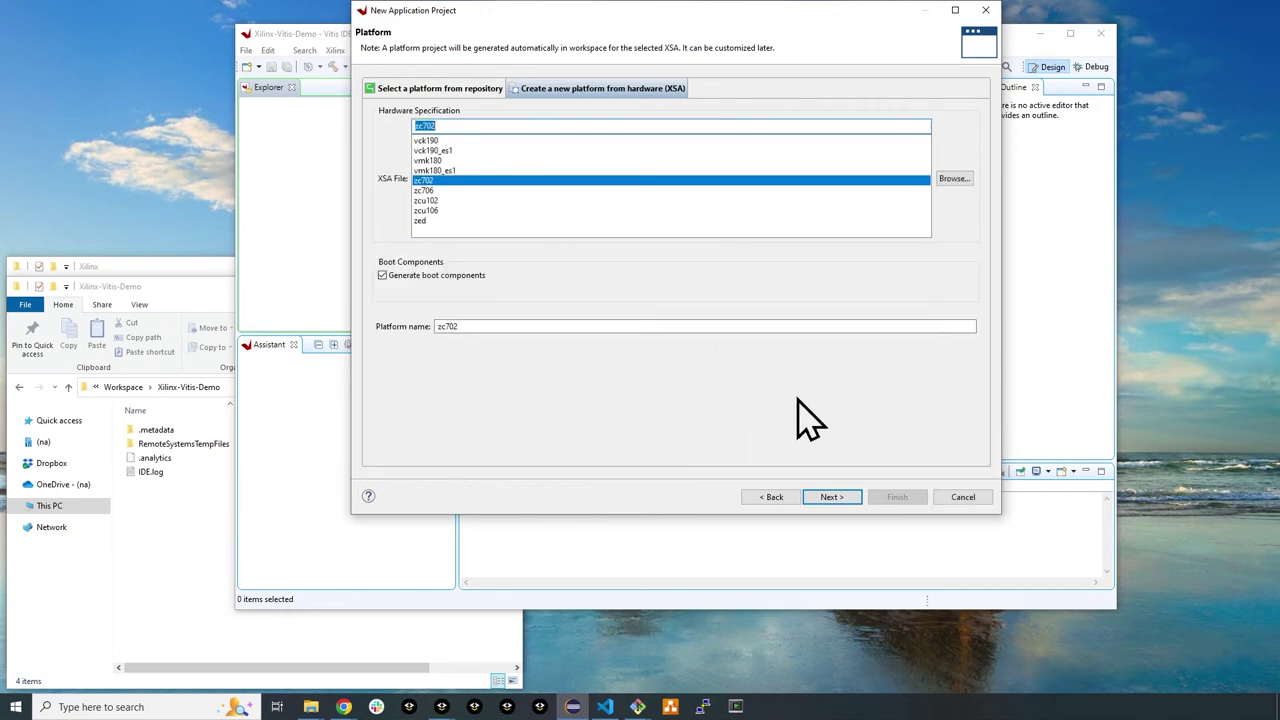
Name the application Os3 and set its domain's operating system to ucos
left_click(829, 497)
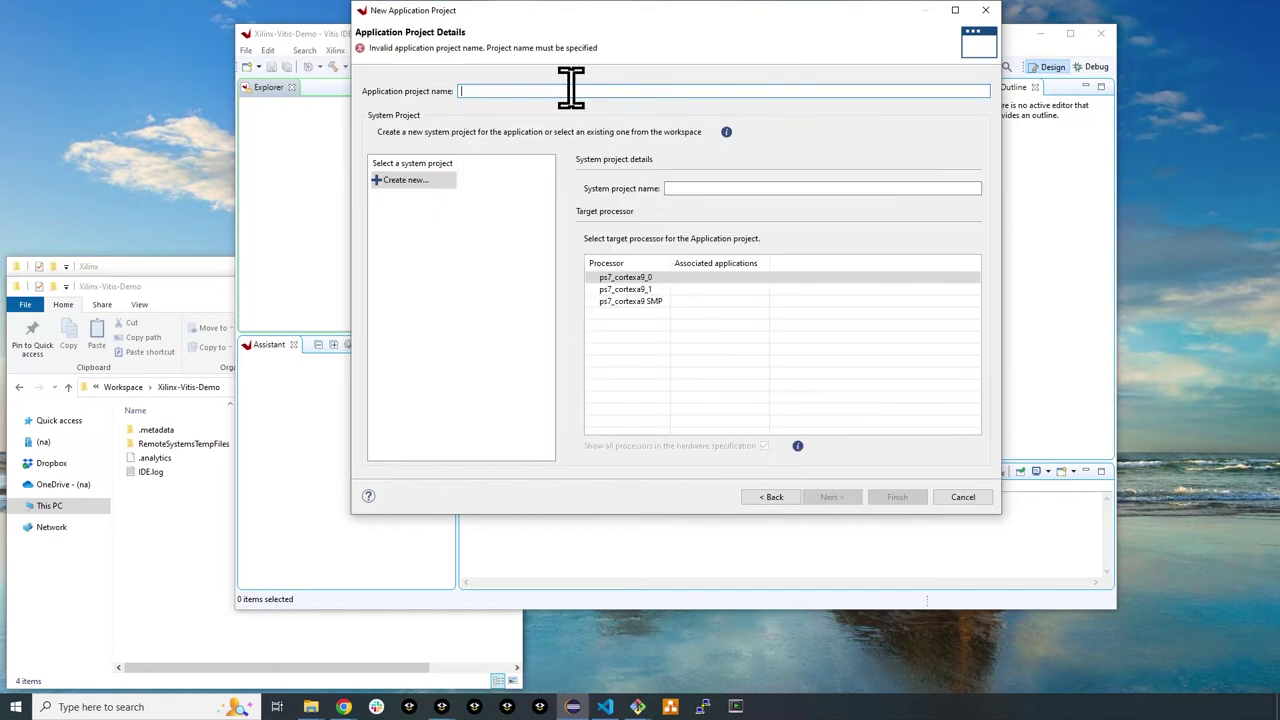
type("Os3")
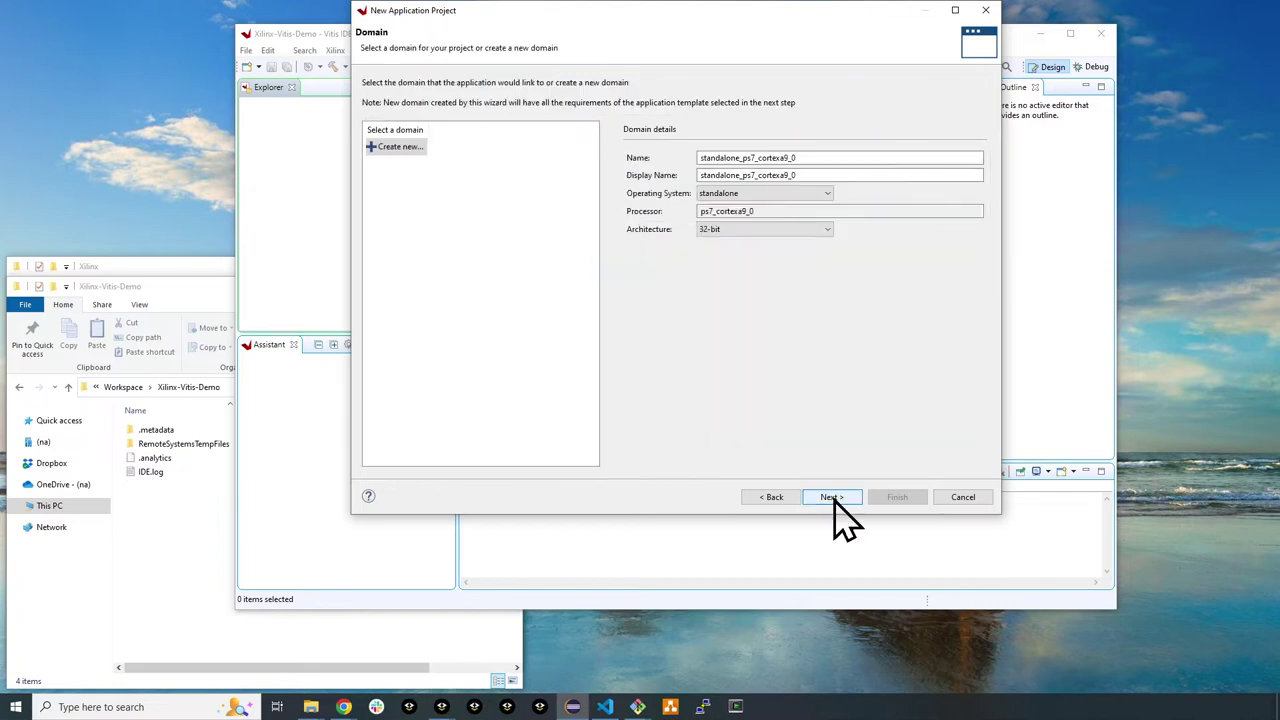
left_click(763, 195)
left_click(770, 228)
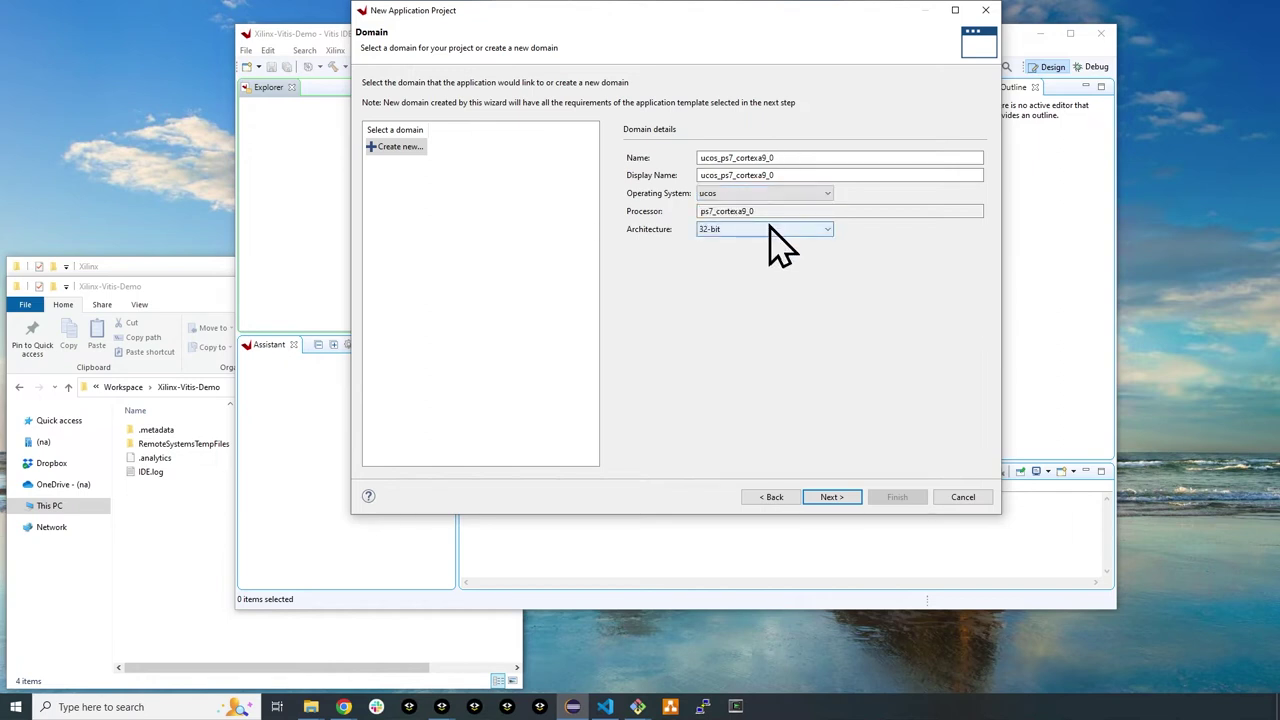
left_click(830, 497)
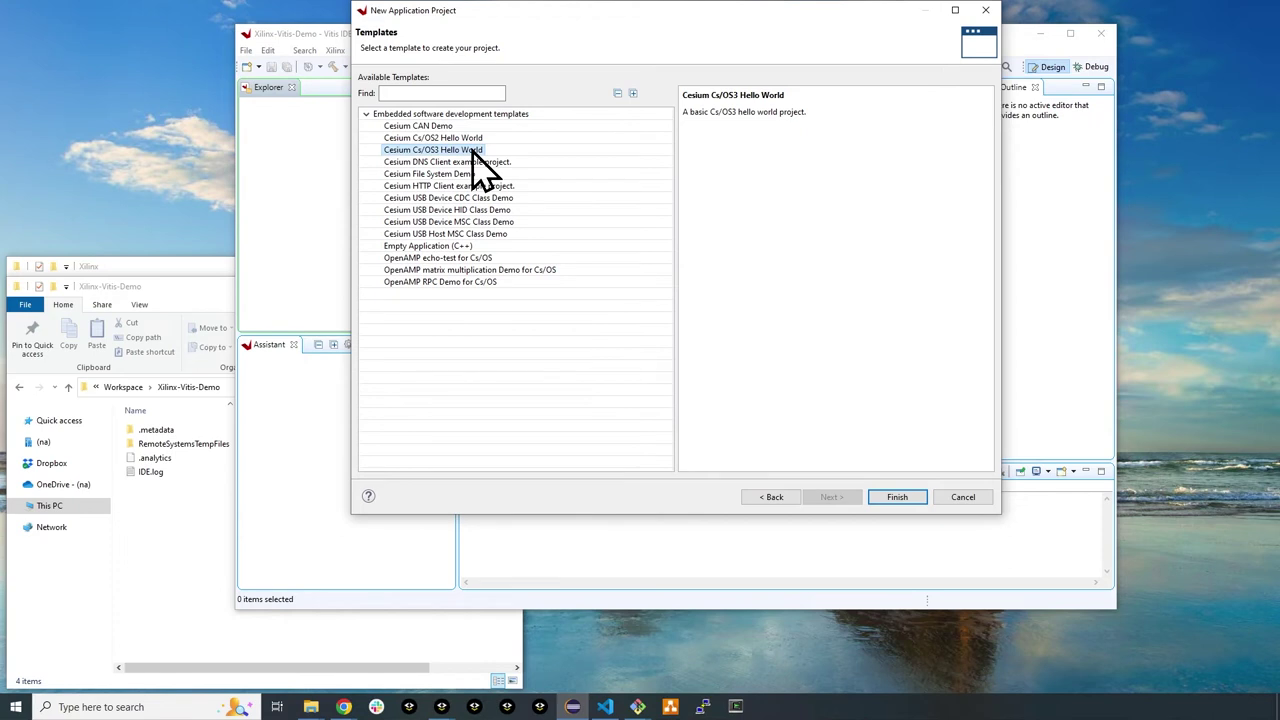
Create Os3 from the Cs/OS3 template, then open zc702's platform.spr at the zynq_fsbl BSP
left_click(895, 497)
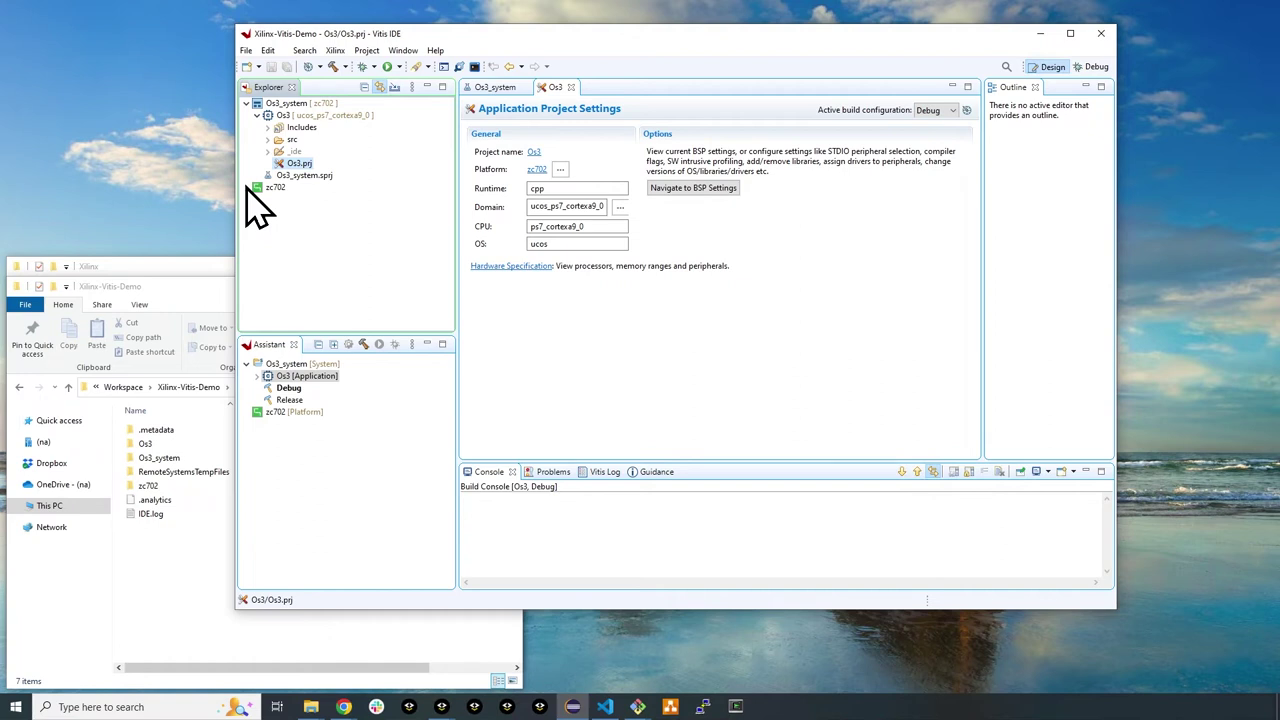
left_click(247, 187)
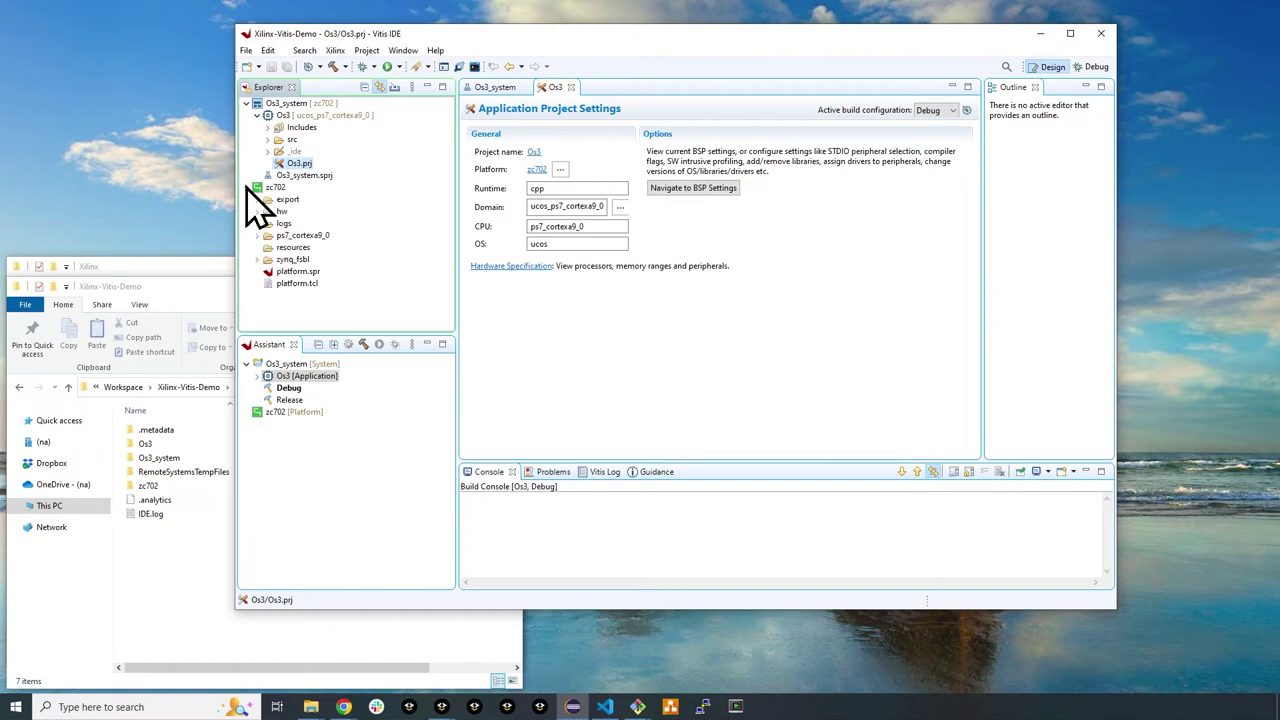
double_click(299, 273)
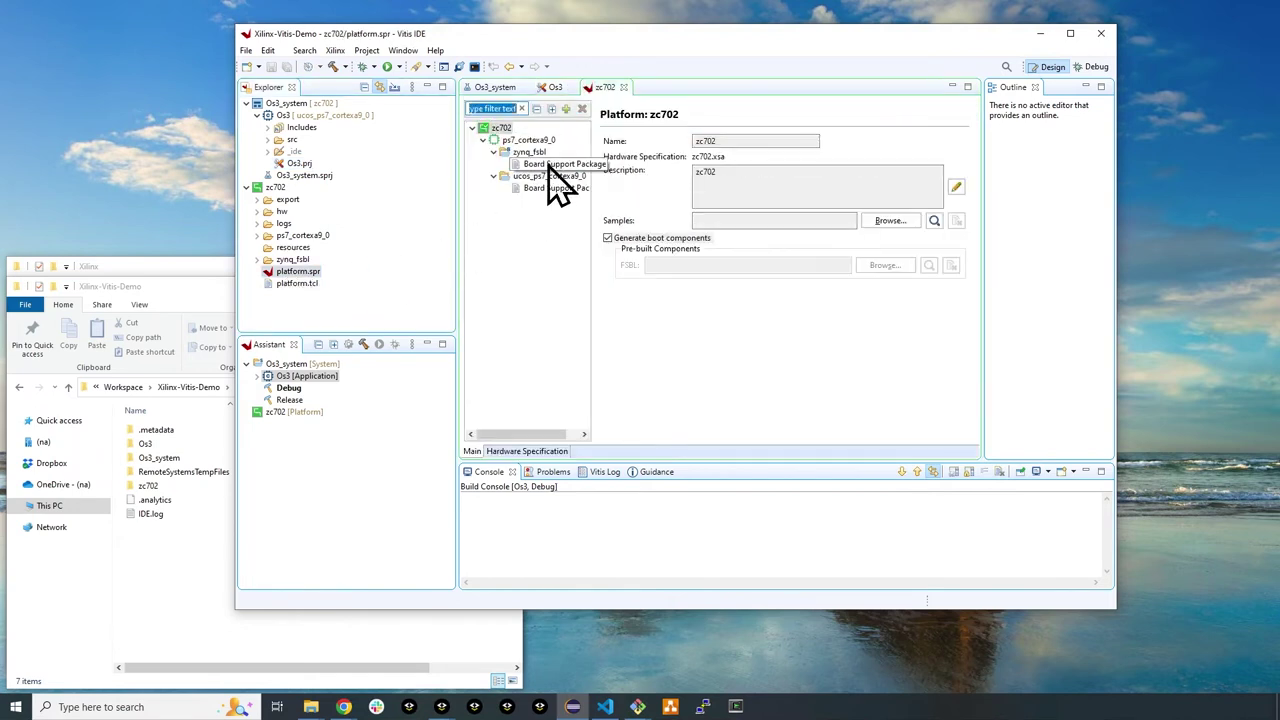
left_click(549, 165)
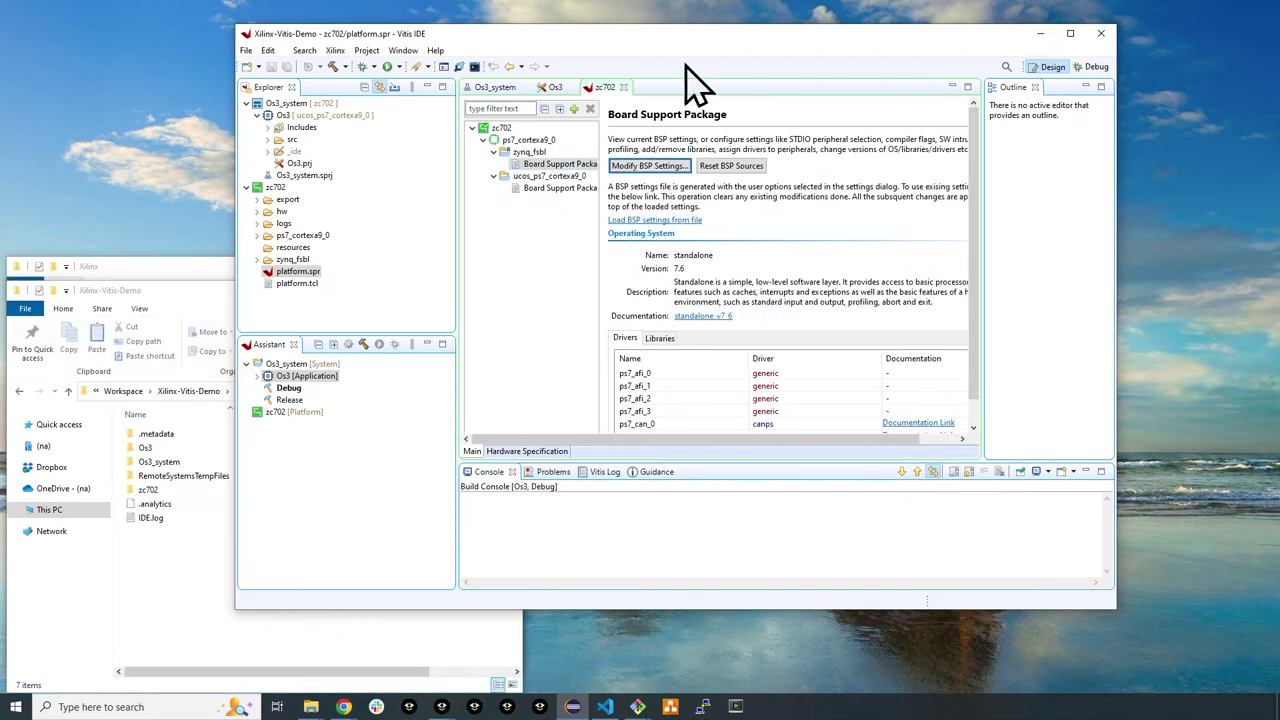
In the zynq_fsbl BSP drivers, set ps7_ethernet_0 to emacps and ps7_sd_0 to sdps
left_click(649, 167)
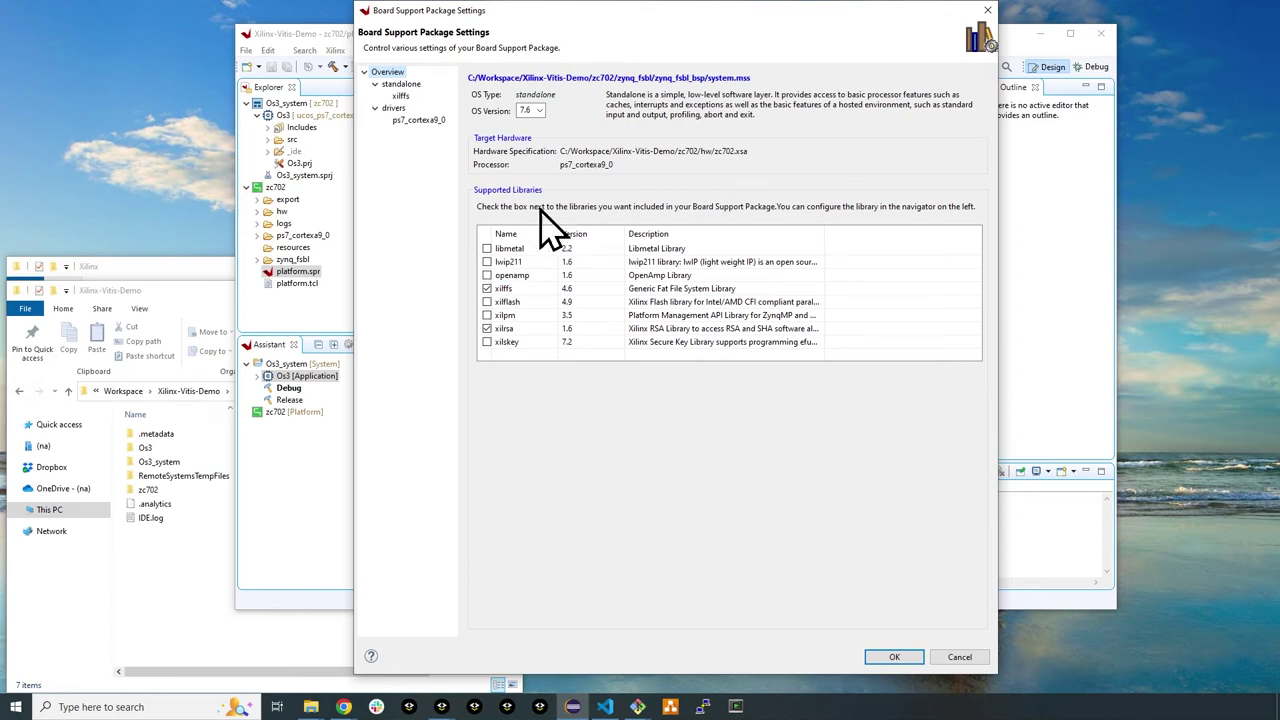
left_click(393, 108)
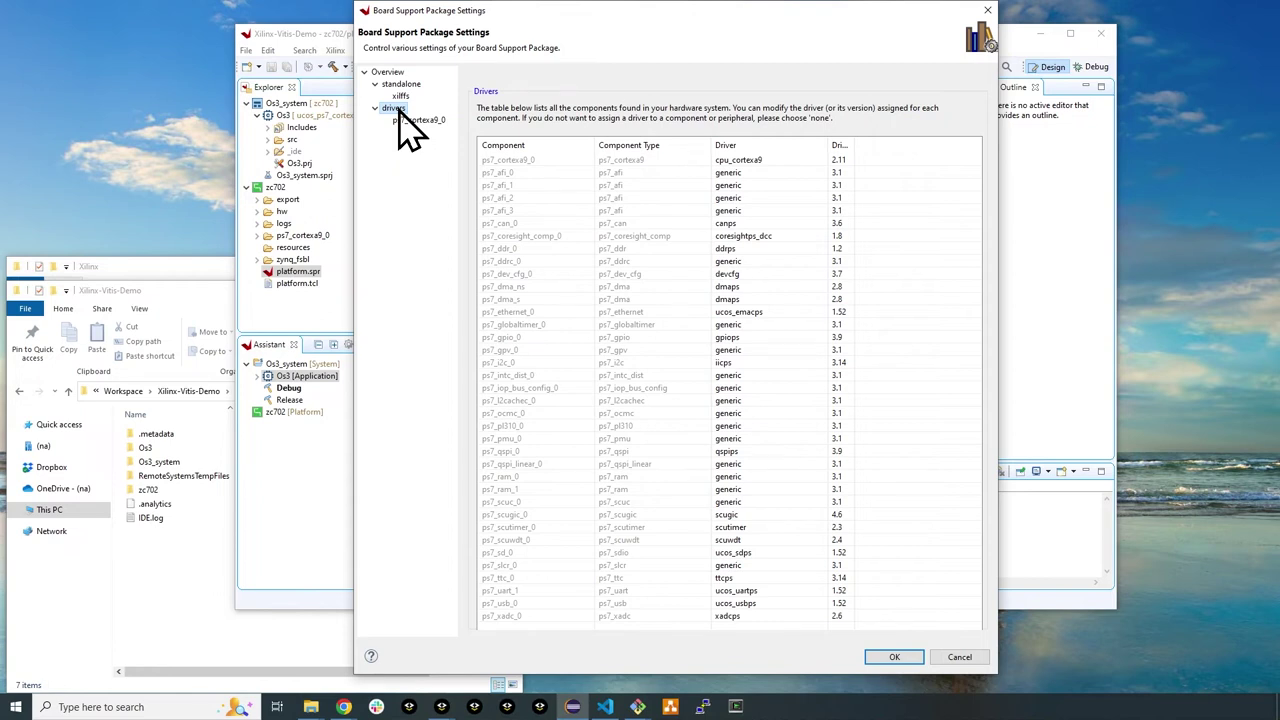
left_click(740, 312)
left_click(821, 311)
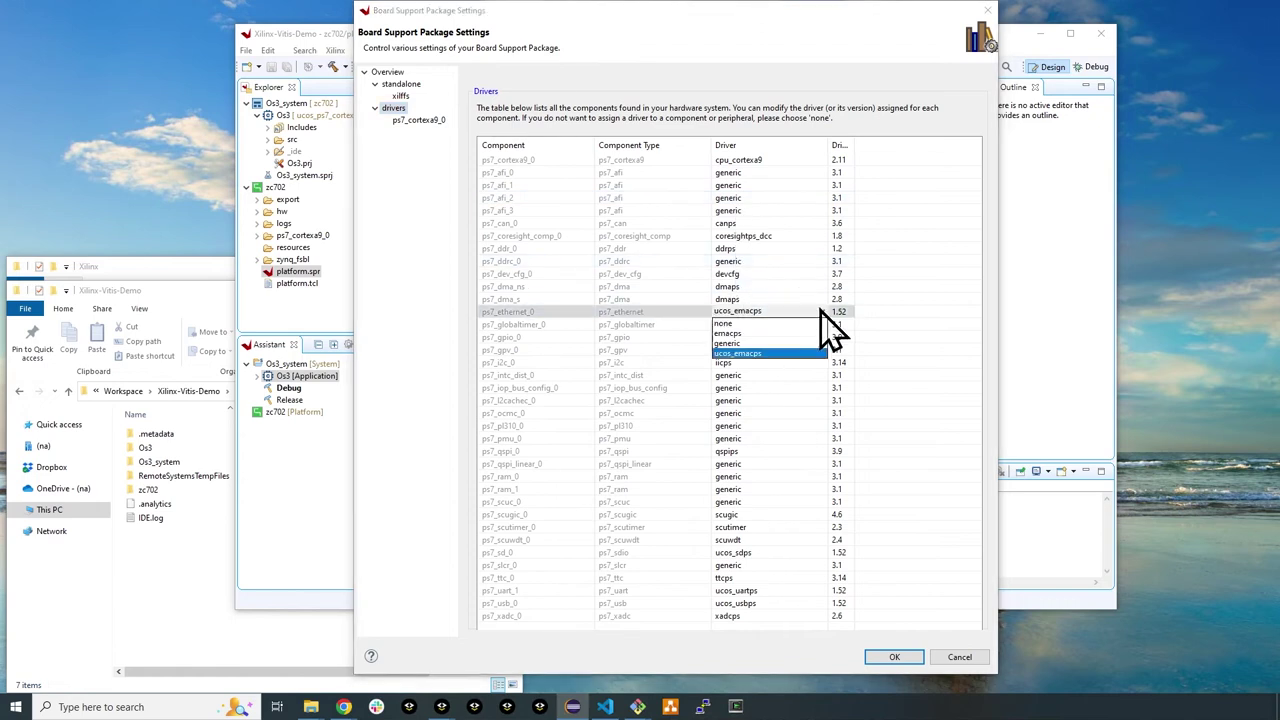
left_click(752, 333)
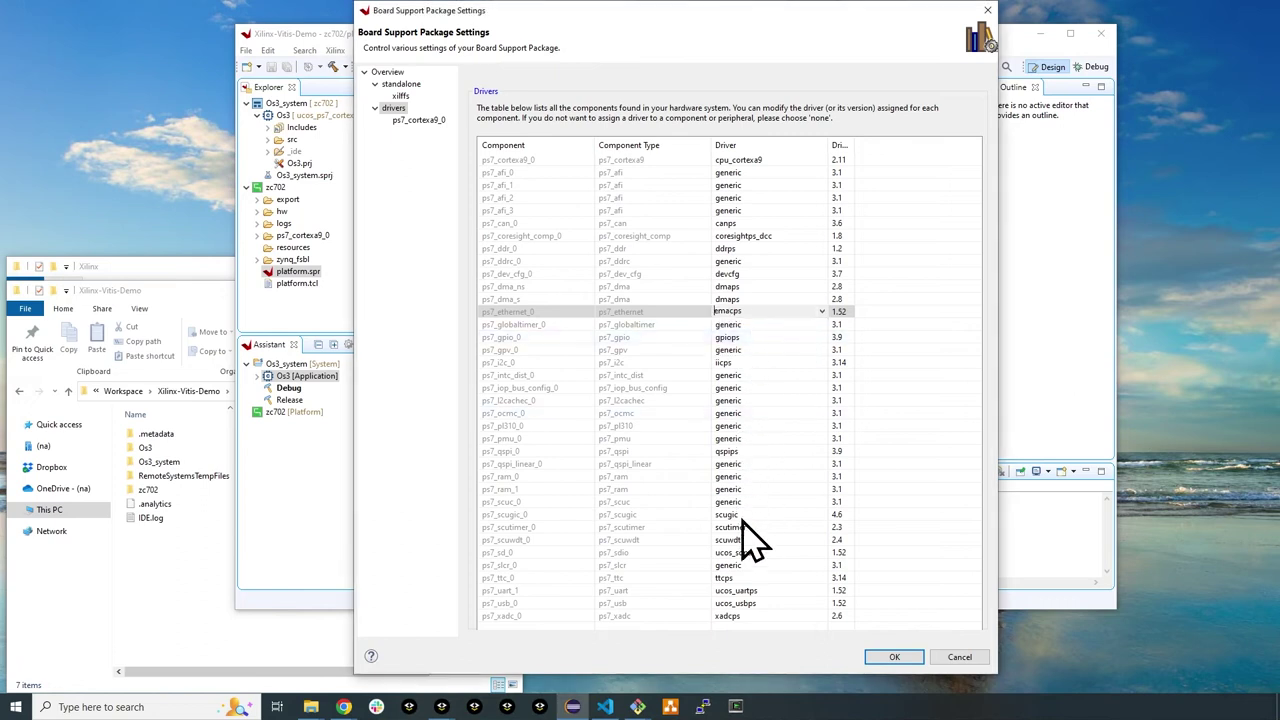
left_click(738, 552)
left_click(820, 552)
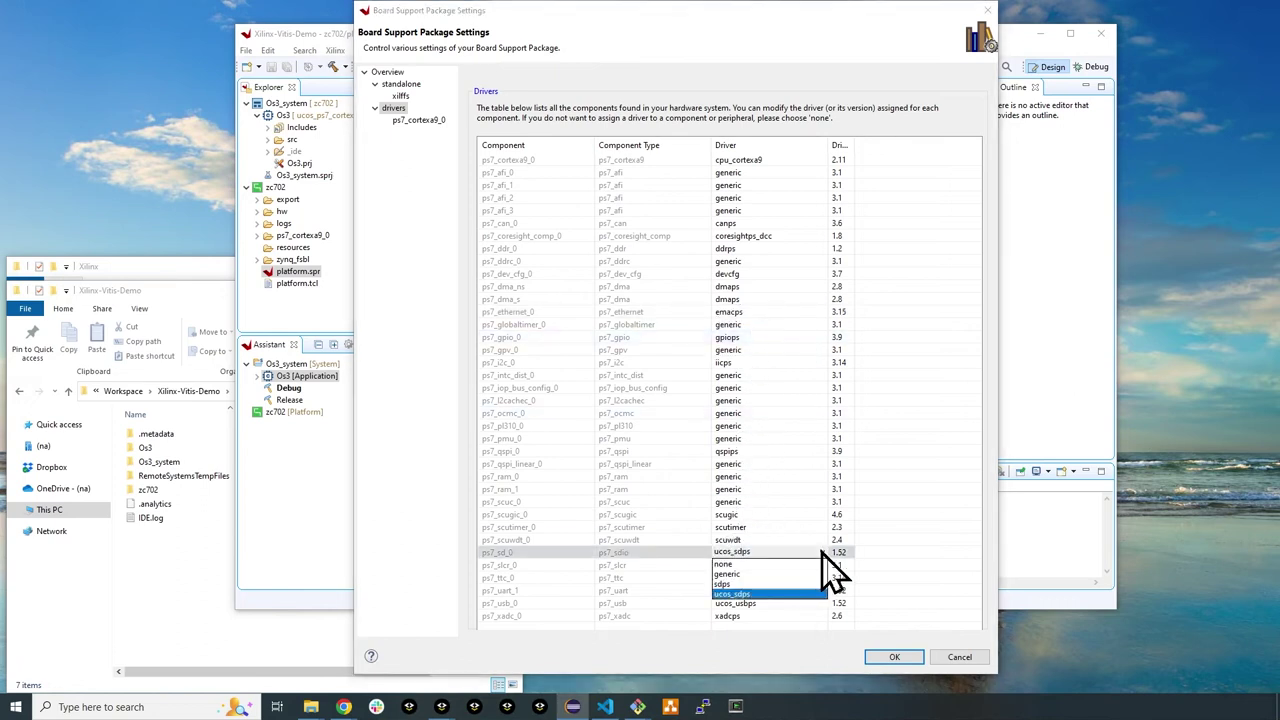
left_click(783, 588)
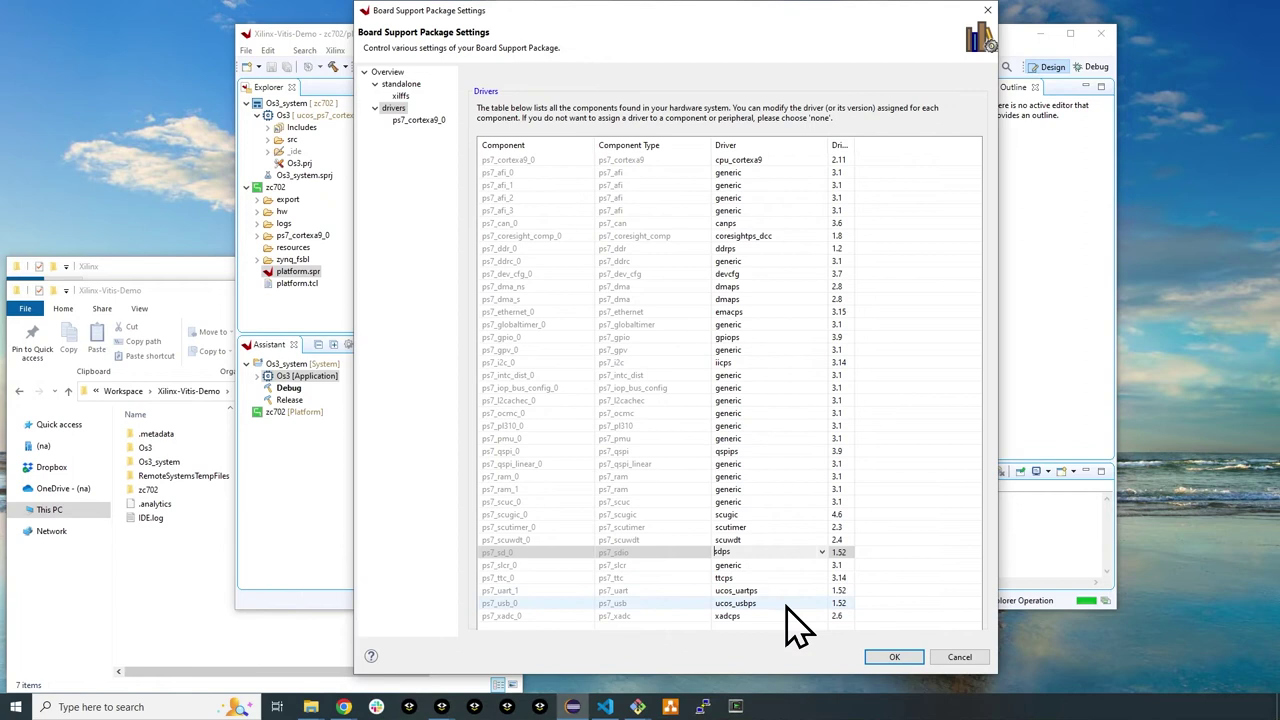
Set ps7_uart_1 to uartps and ps7_usb_0 to usbps
left_click(822, 591)
left_click(822, 591)
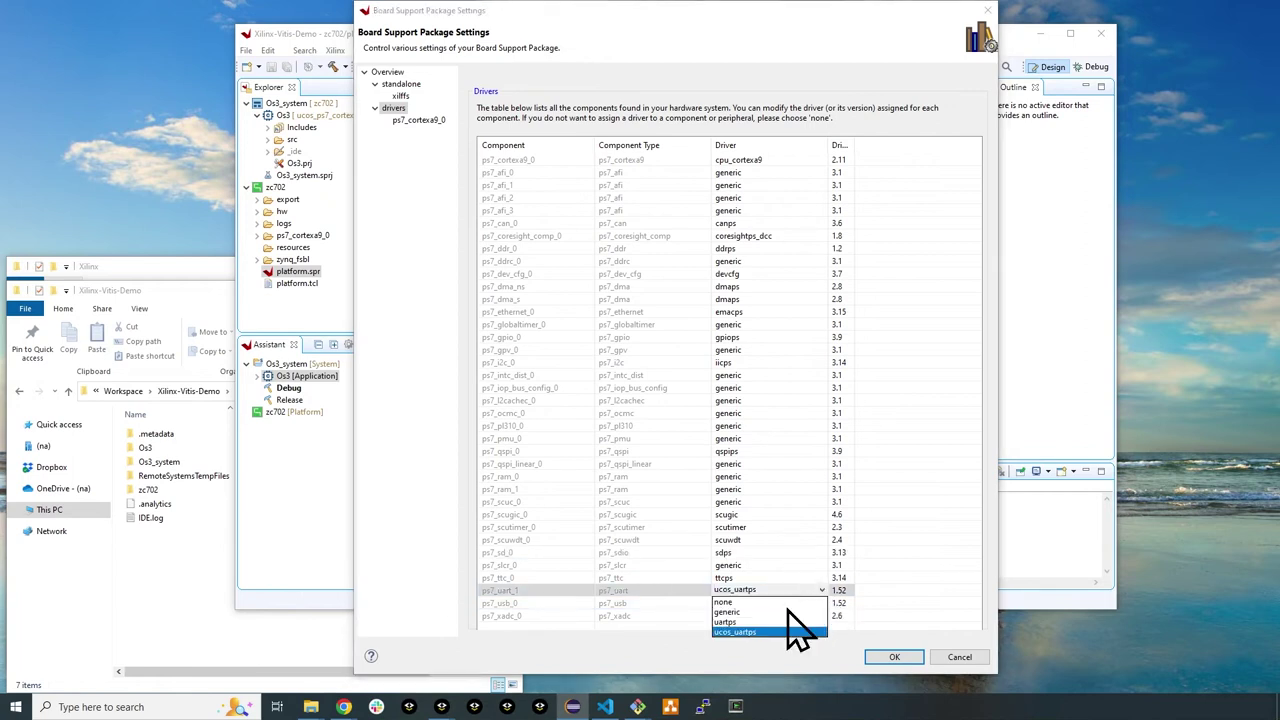
left_click(786, 638)
left_click(817, 603)
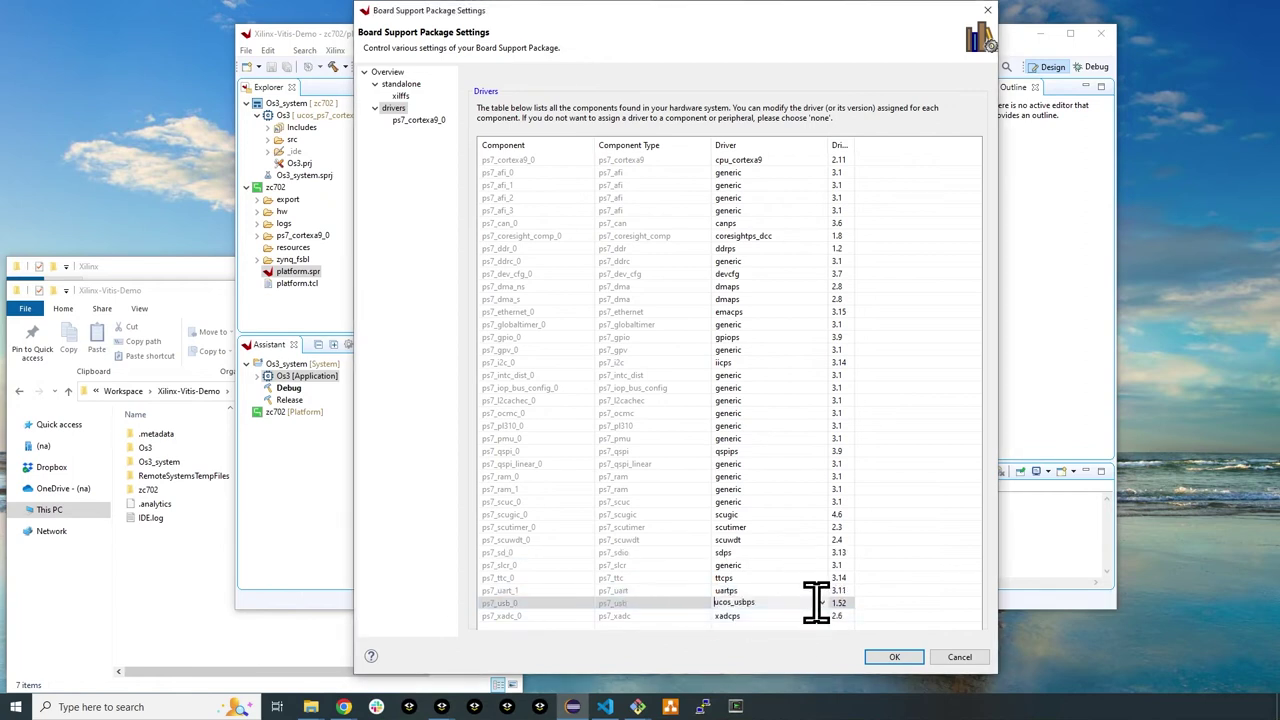
left_click(822, 603)
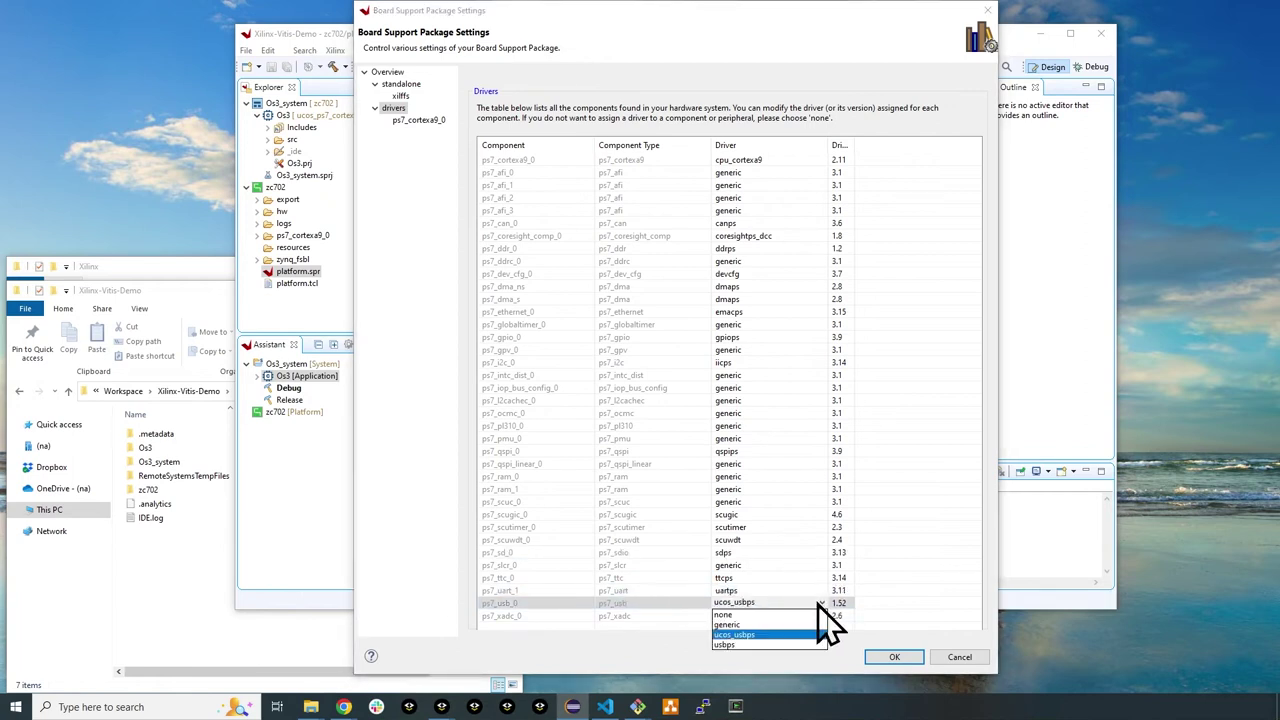
left_click(766, 645)
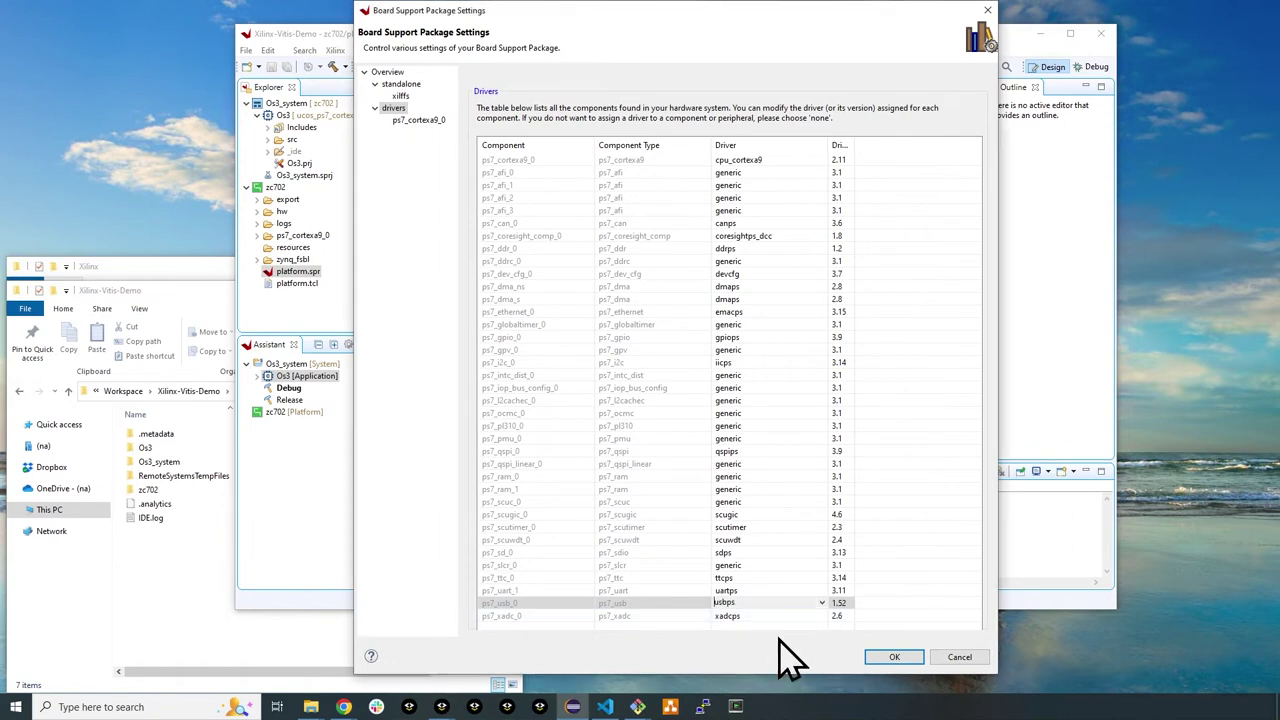
Regenerate the zynq_fsbl BSP, then review the ucos_ps7_cortexa9_0 BSP's ucos_common, ucos_osiii and ucos_standalone libraries
left_click(895, 657)
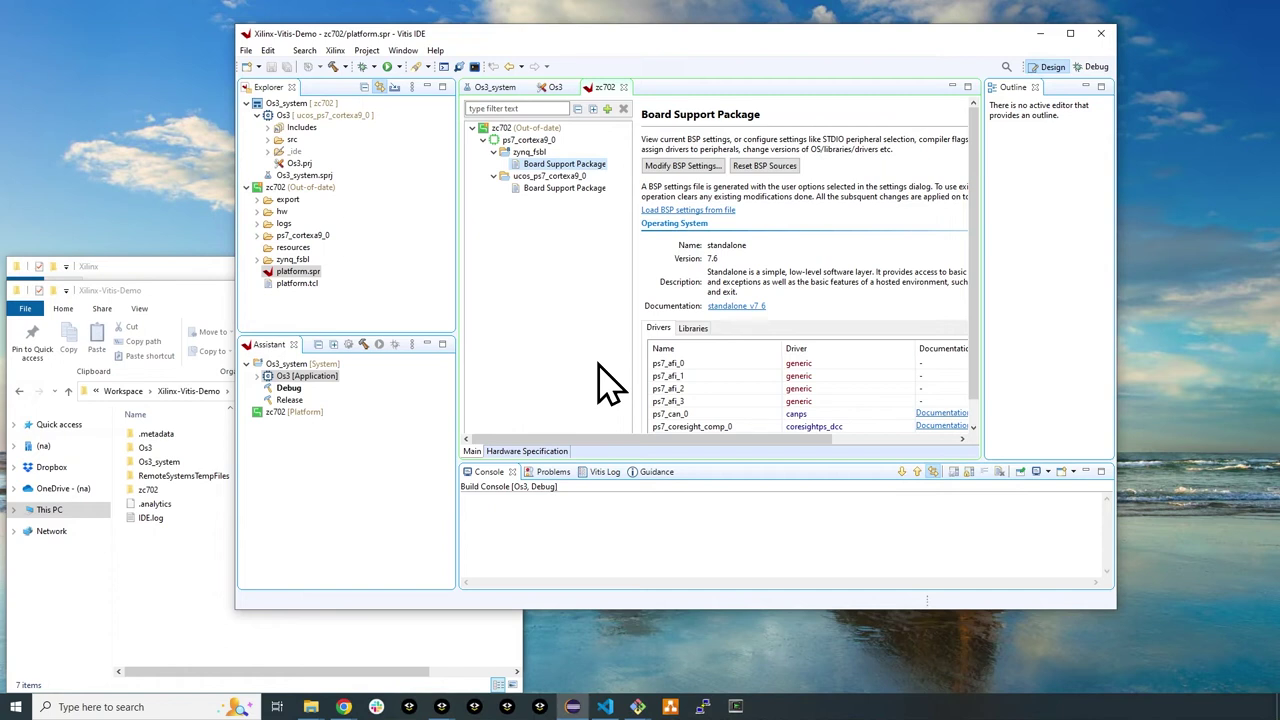
left_click(546, 190)
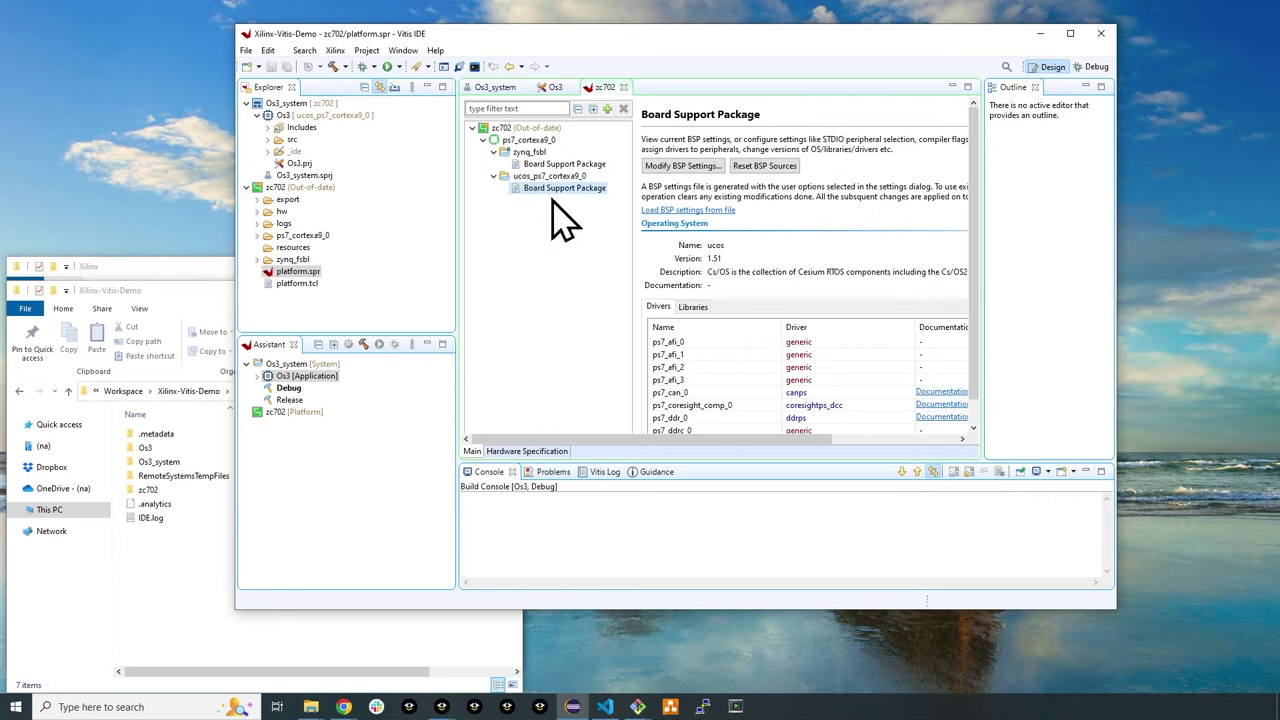
left_click(685, 166)
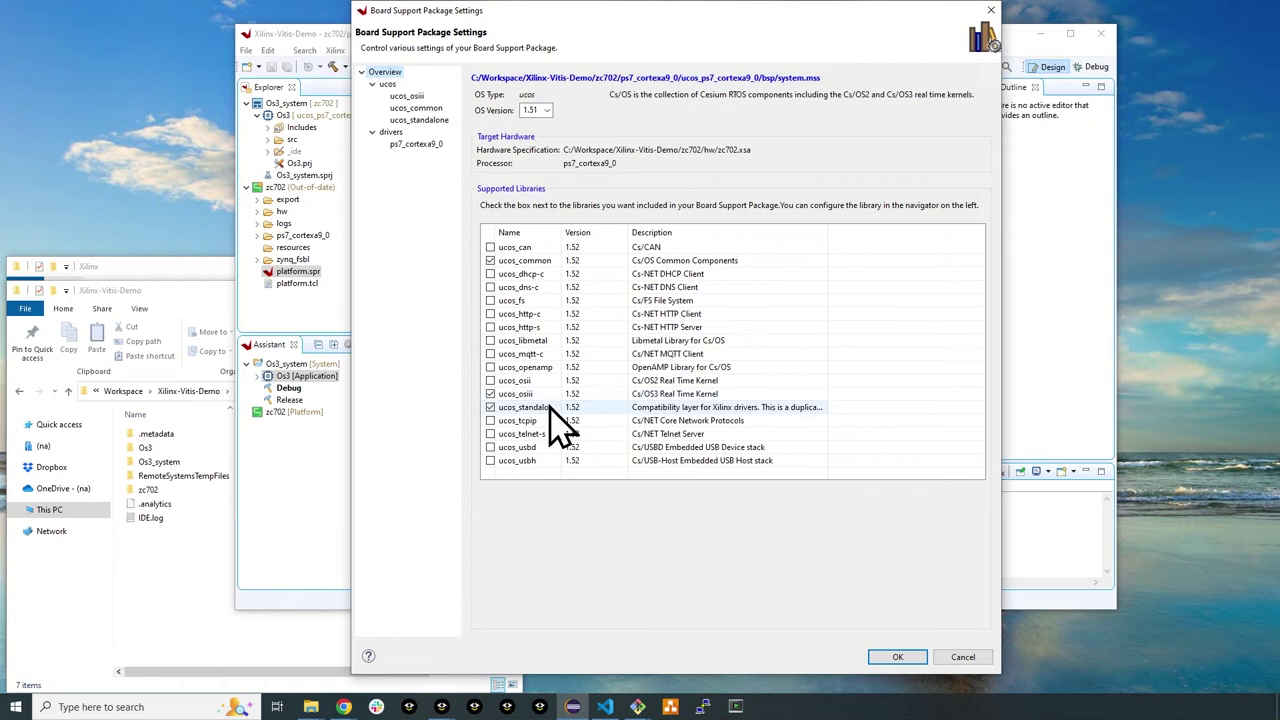
left_click(556, 409)
Confirm the ucos BSP settings and build the Os3 project into Os3.elf
left_click(897, 658)
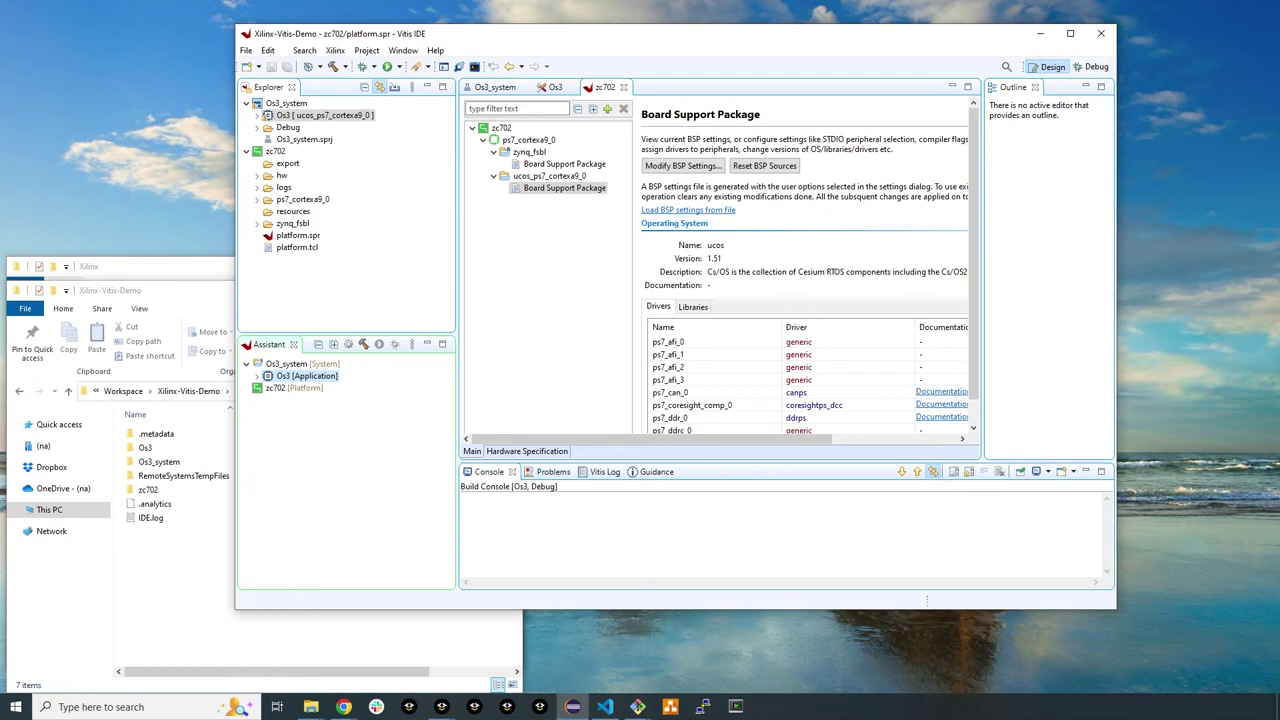
right_click(315, 115)
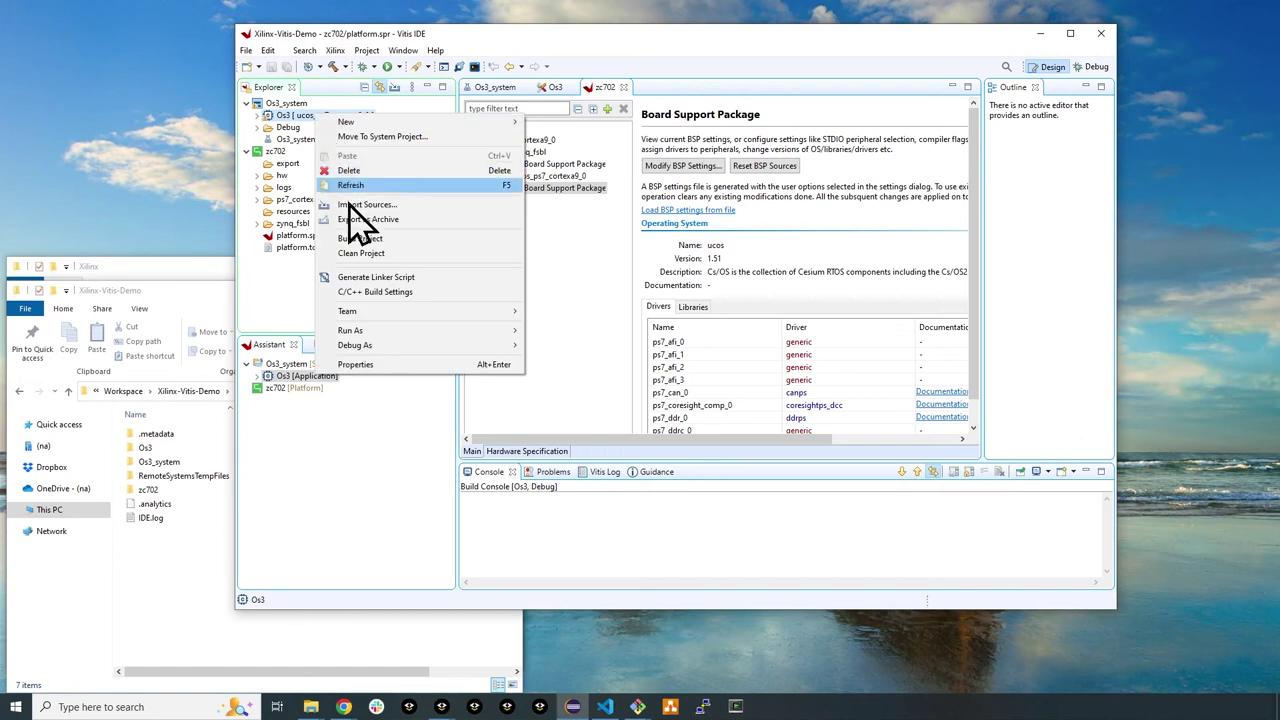
left_click(351, 238)
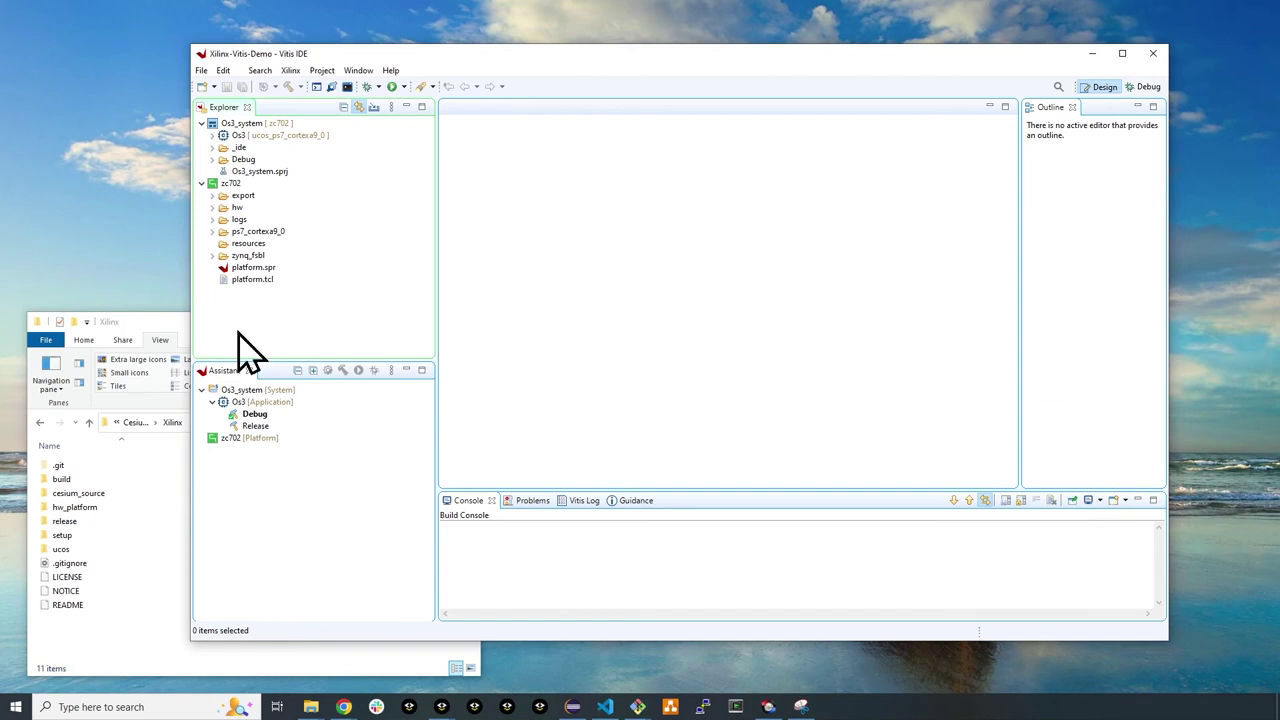
Start debugging the Os3 app with the Debugger_Os3-Default configuration from the Debug dropdown
left_click(379, 87)
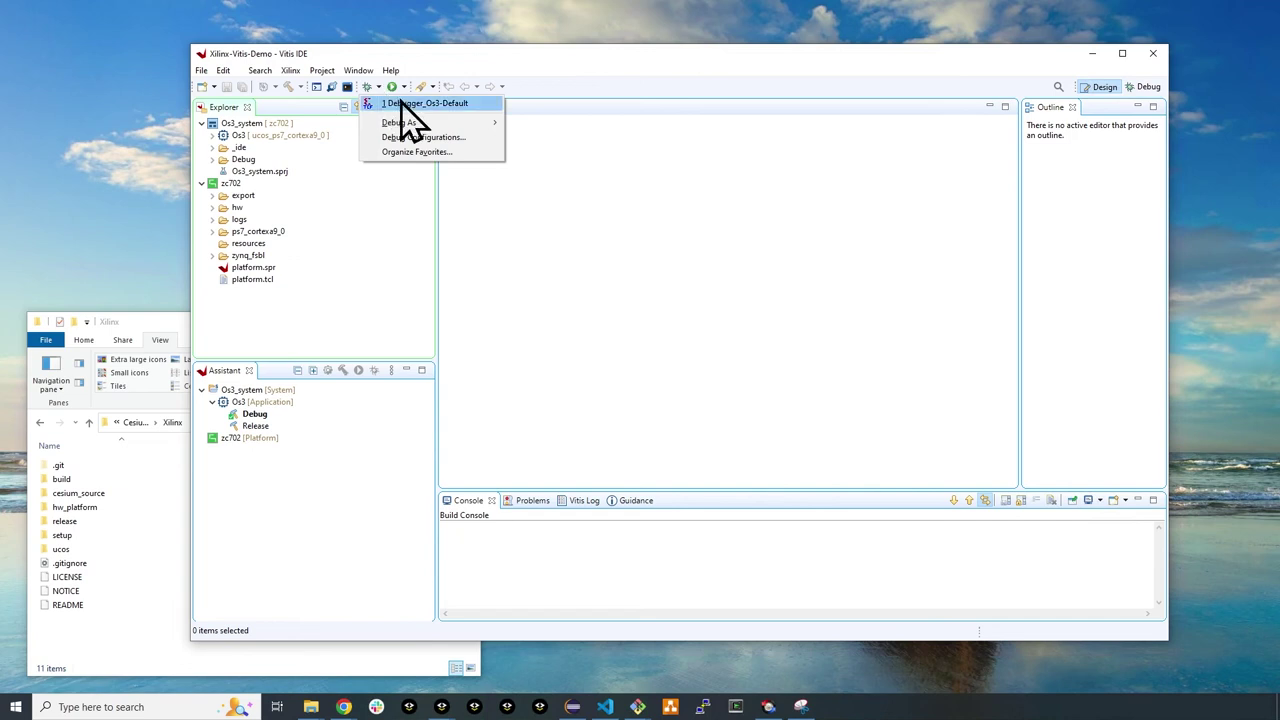
left_click(404, 104)
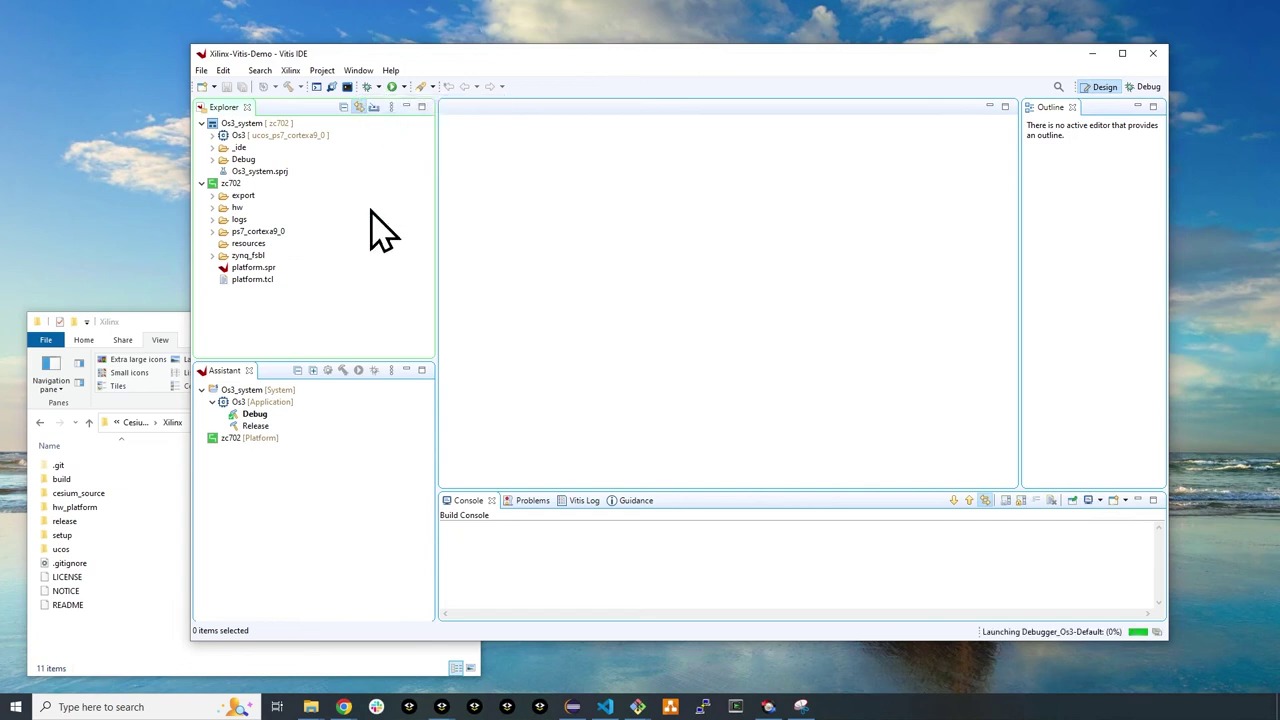